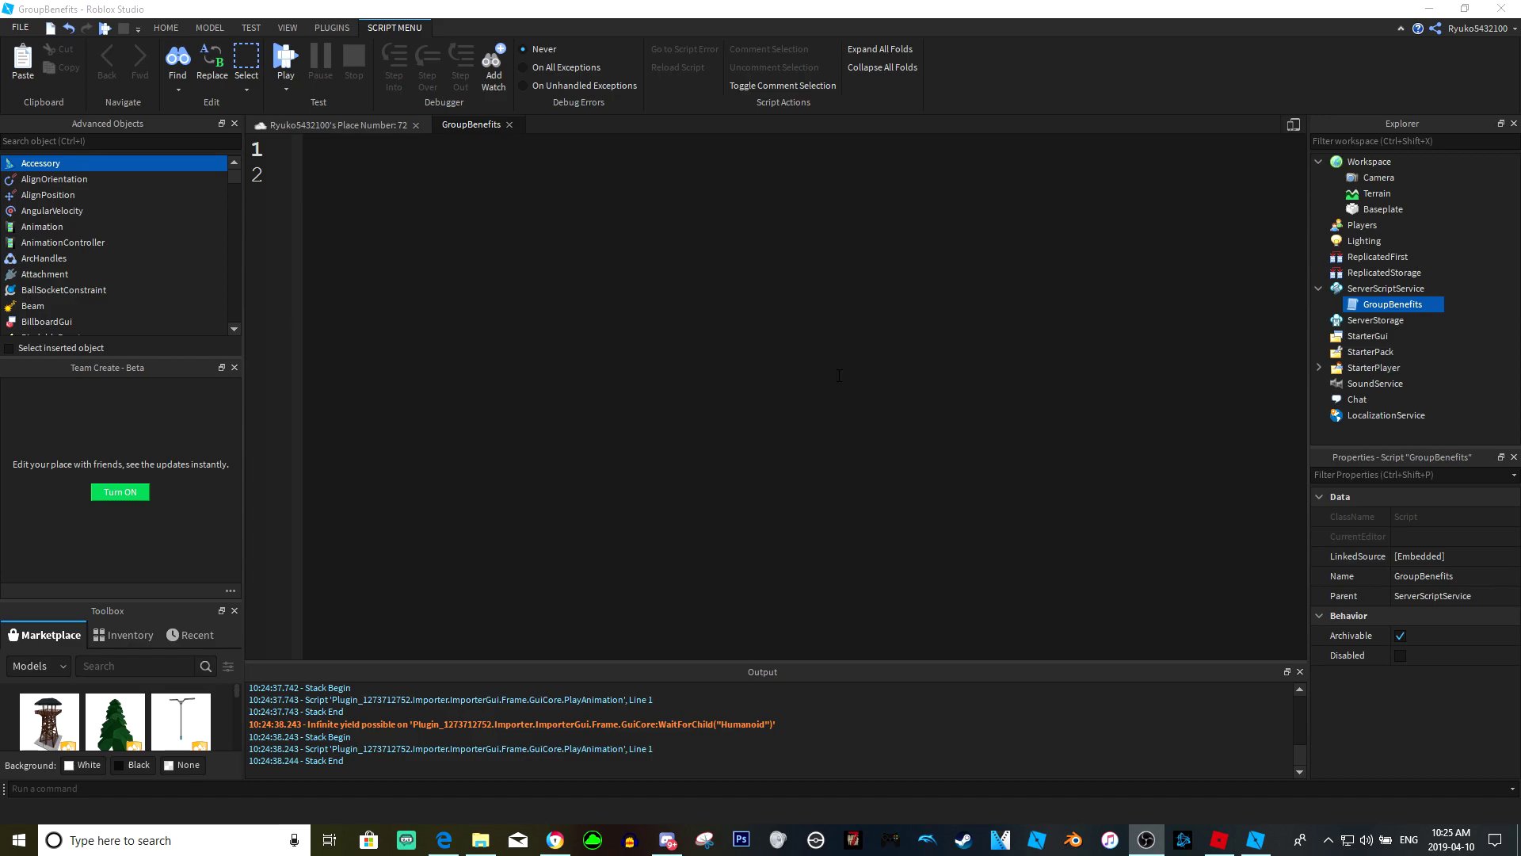
Cancel the rename and open the empty GroupBenefits script at line 1
left_click(1392, 306)
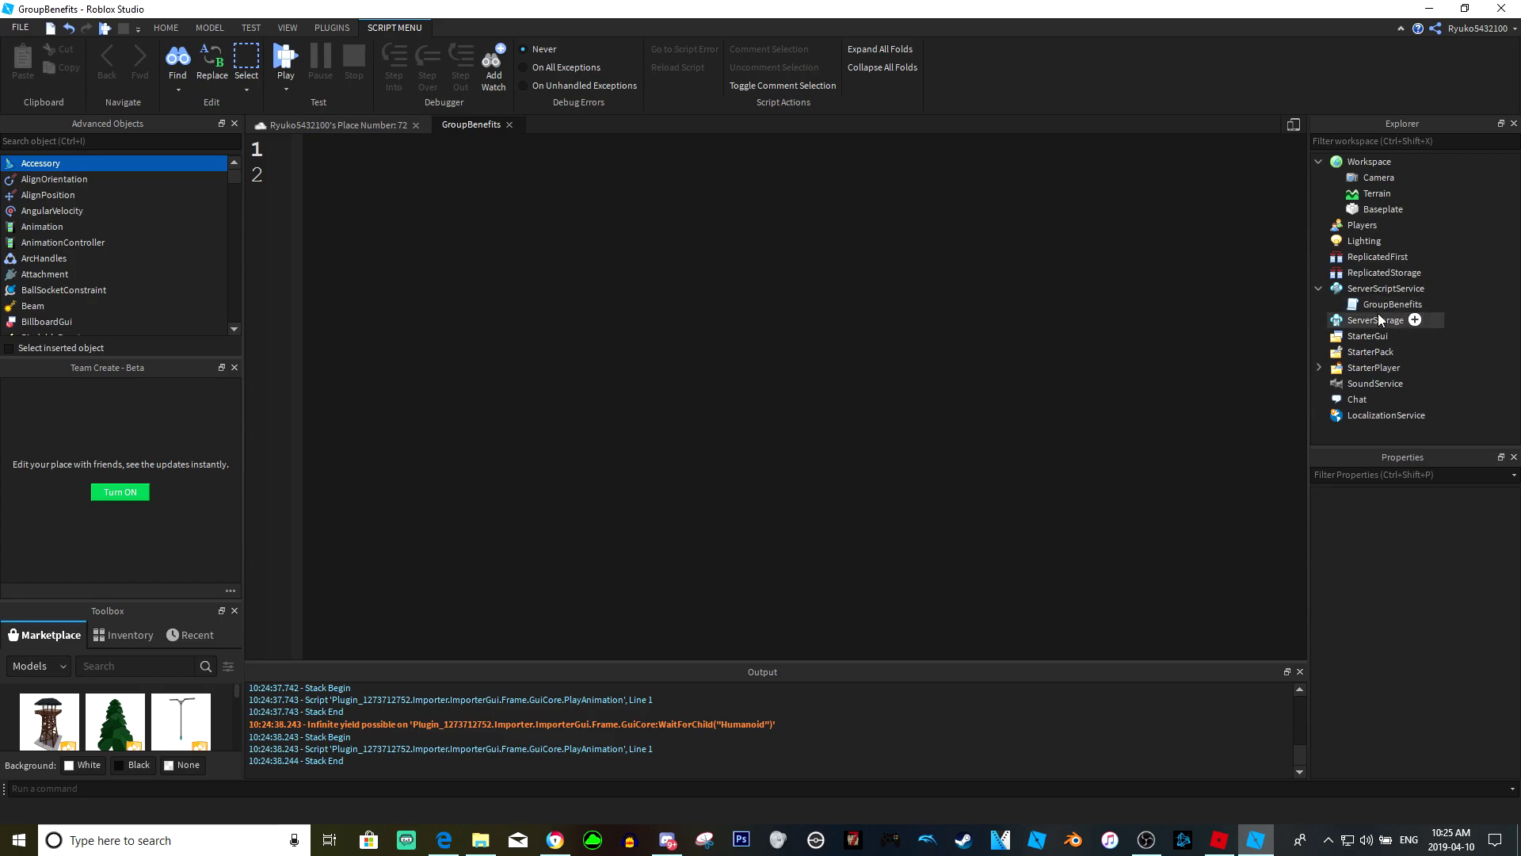
left_click(1377, 312)
left_click(378, 188)
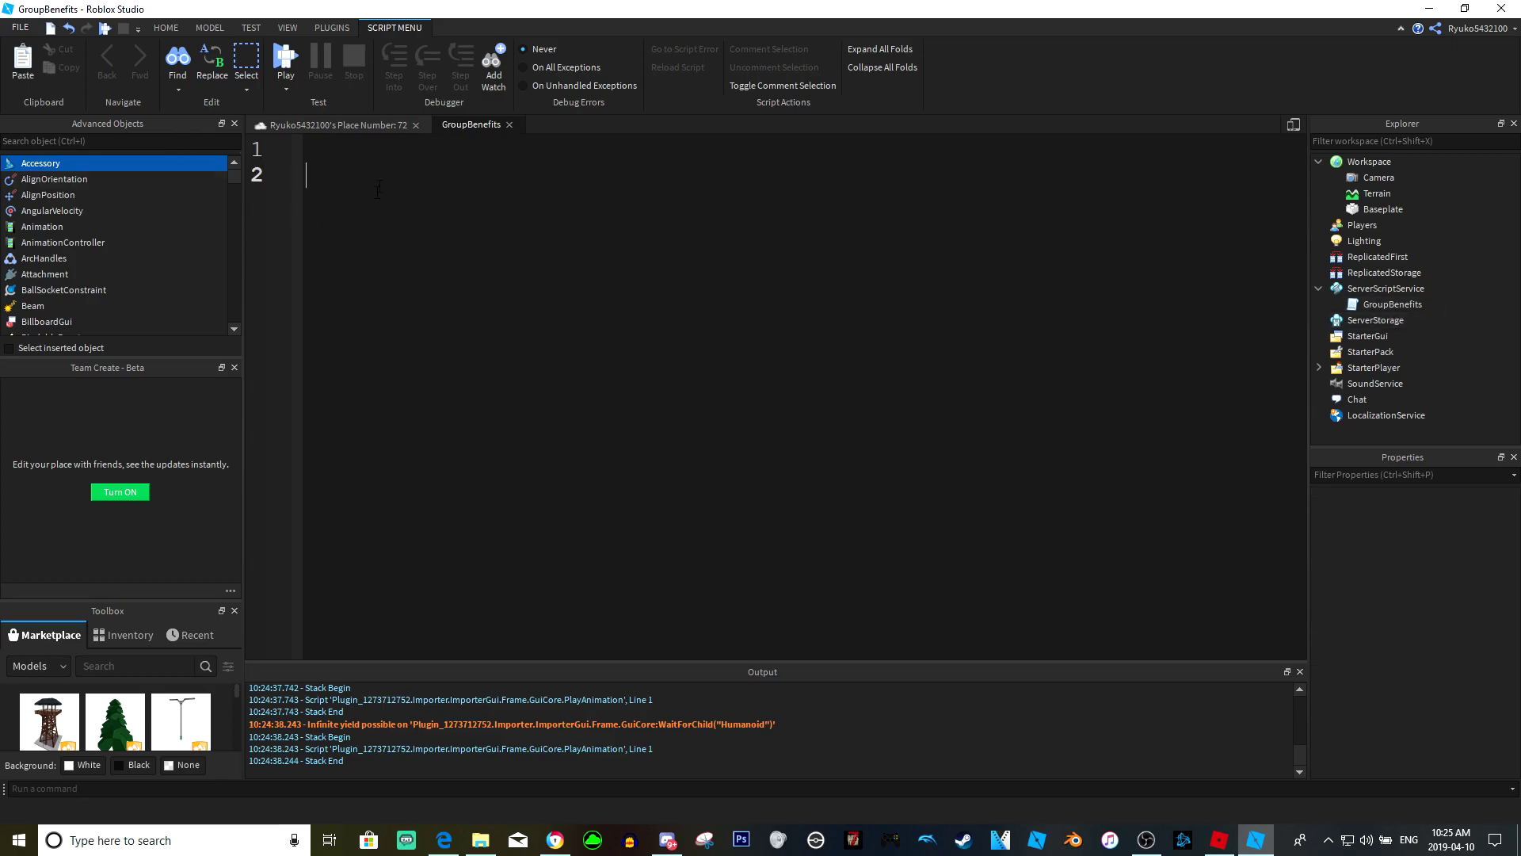
left_click(350, 151)
Copy the group ID 4781529 from the group page's web address in Chrome
left_click(556, 840)
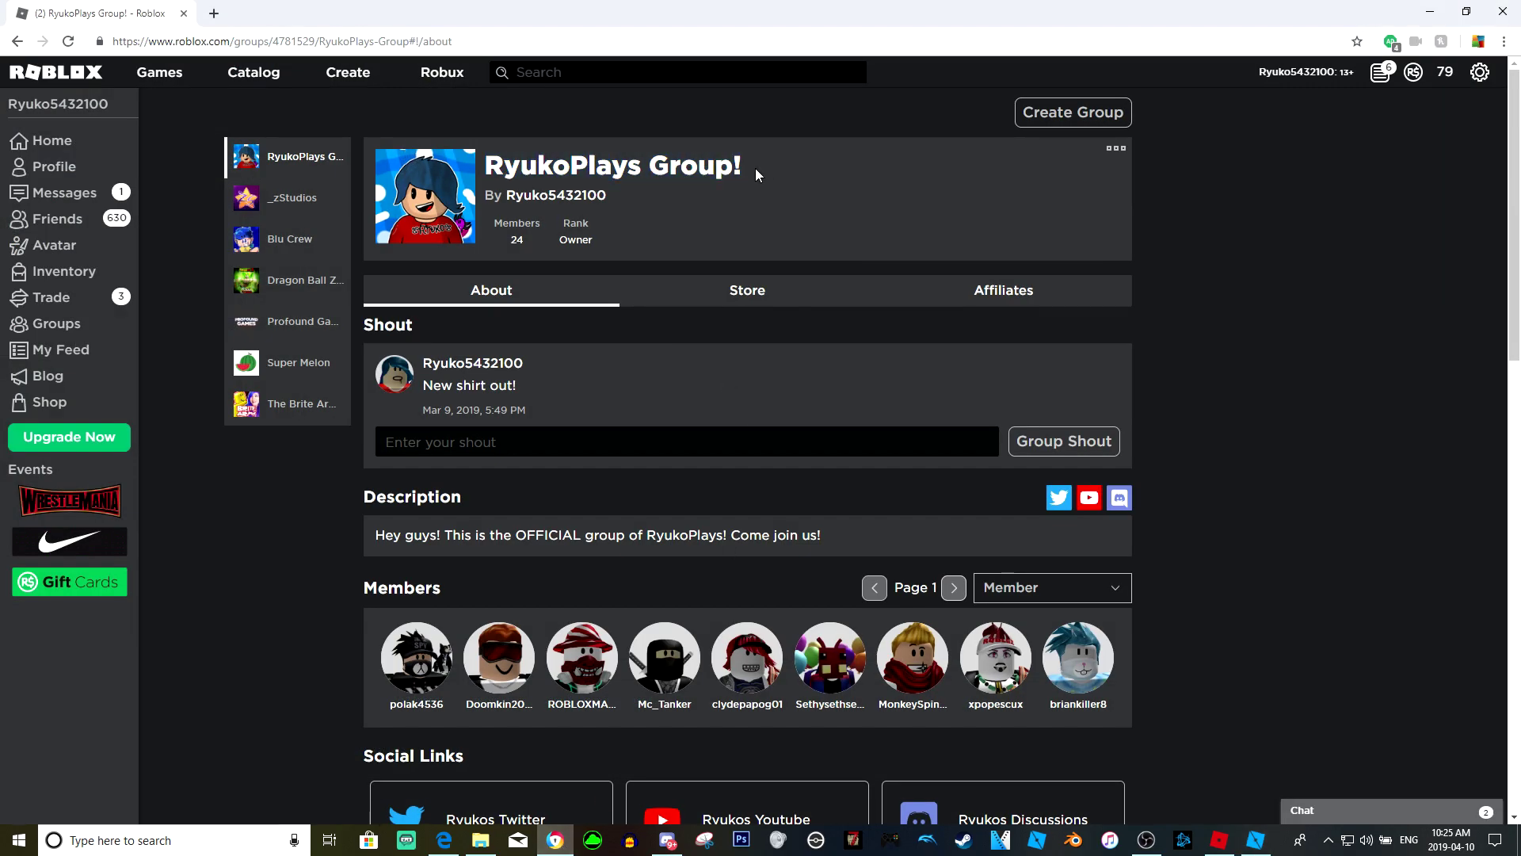
double_click(293, 41)
right_click(293, 44)
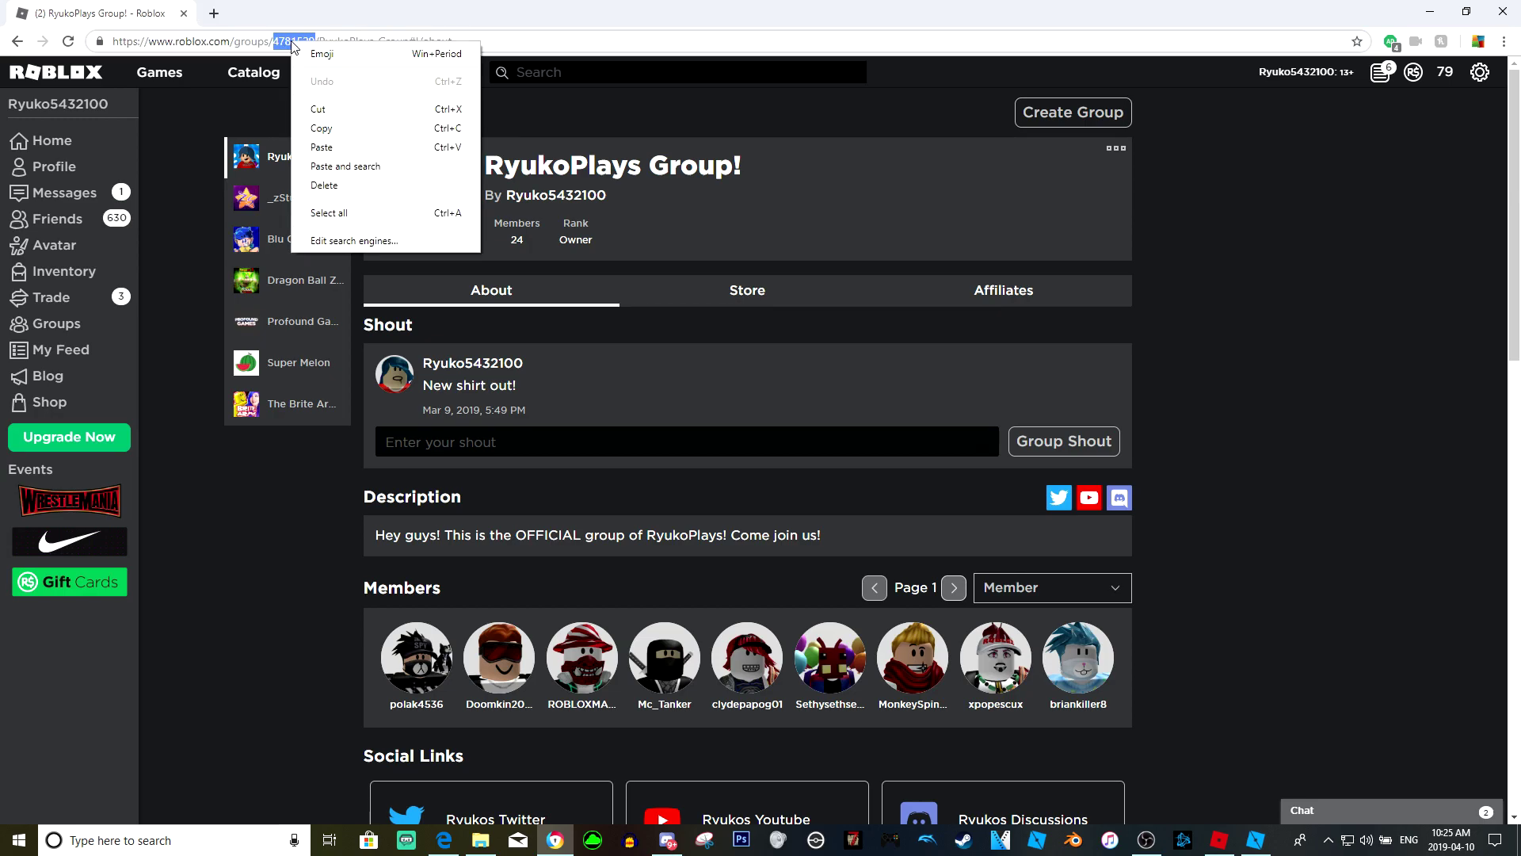
left_click(323, 127)
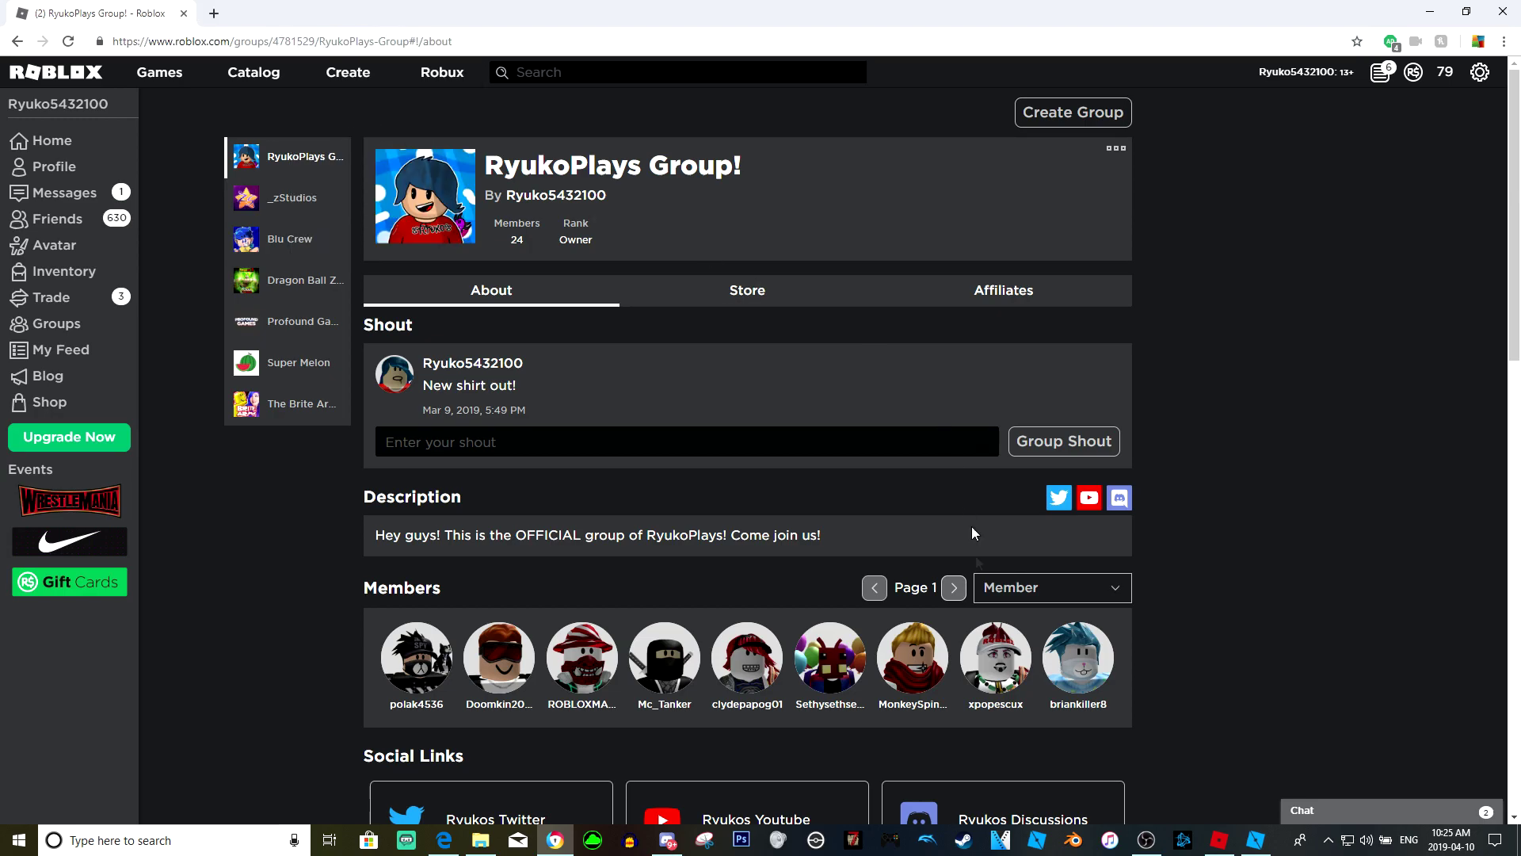
Back in Studio, write 'local GroupID = 4781529' on line 1 of the script
left_click(1248, 844)
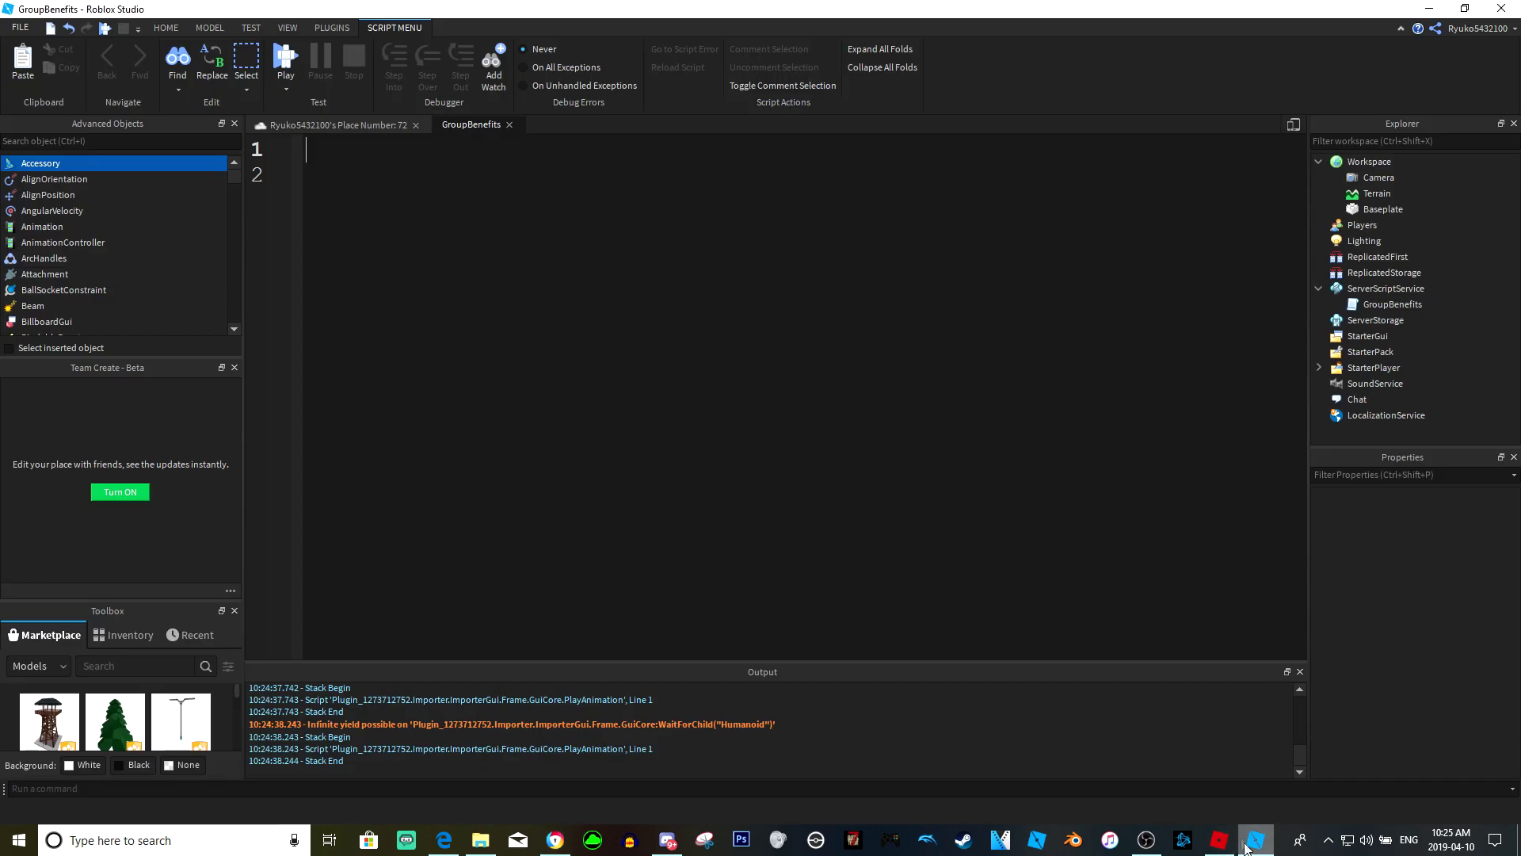
left_click(372, 166)
left_click(359, 150)
type("local ID")
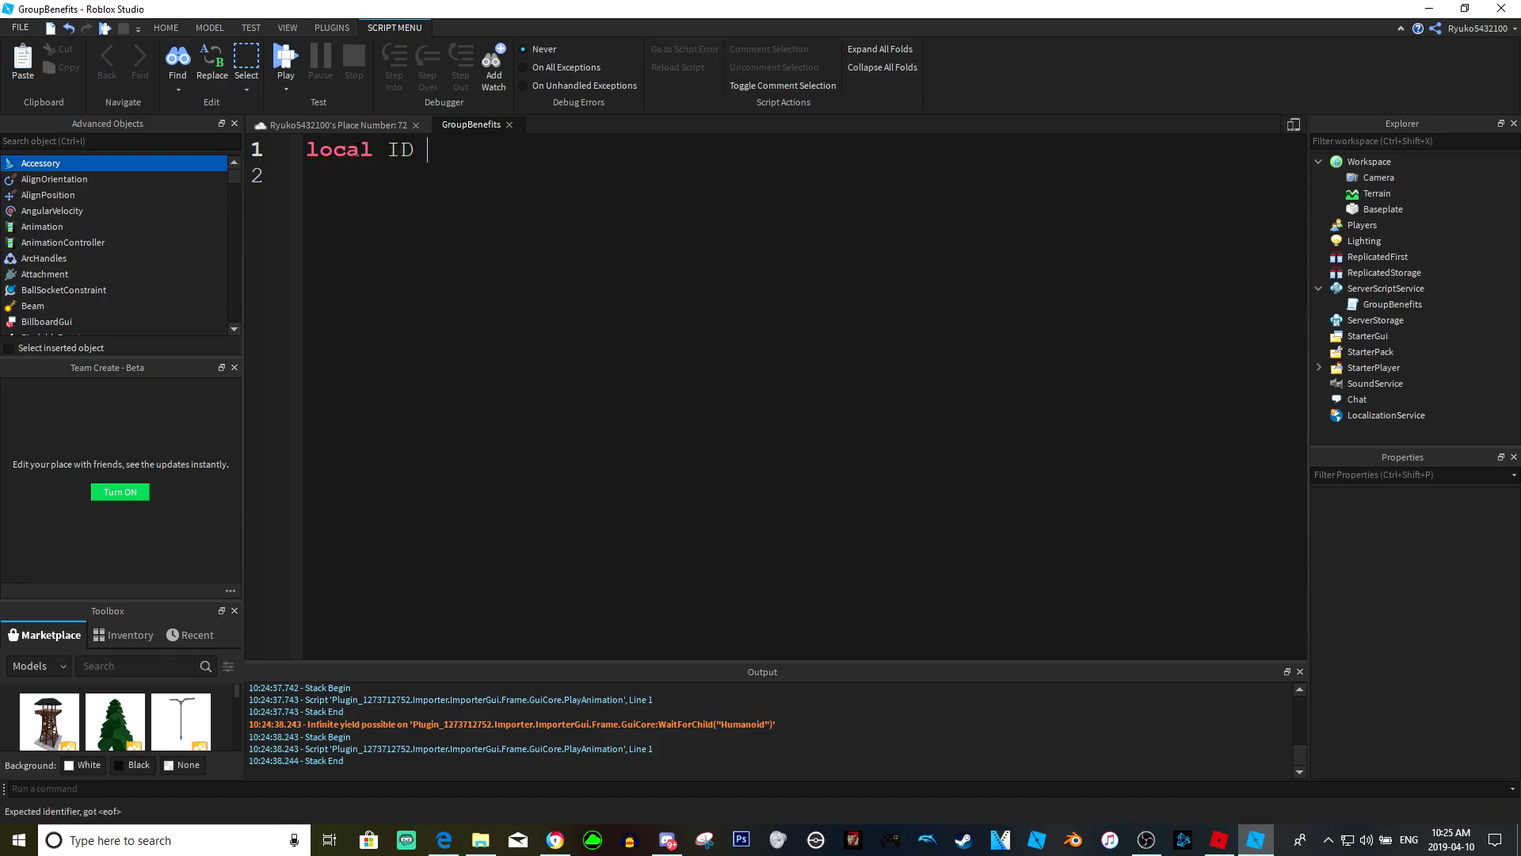
key("BackSpace")
key("BackSpace")
type("GroupID")
type(" = 4781529")
Add 'local Reward = 1000' two lines below, leaving blank lines for more code
key("Return")
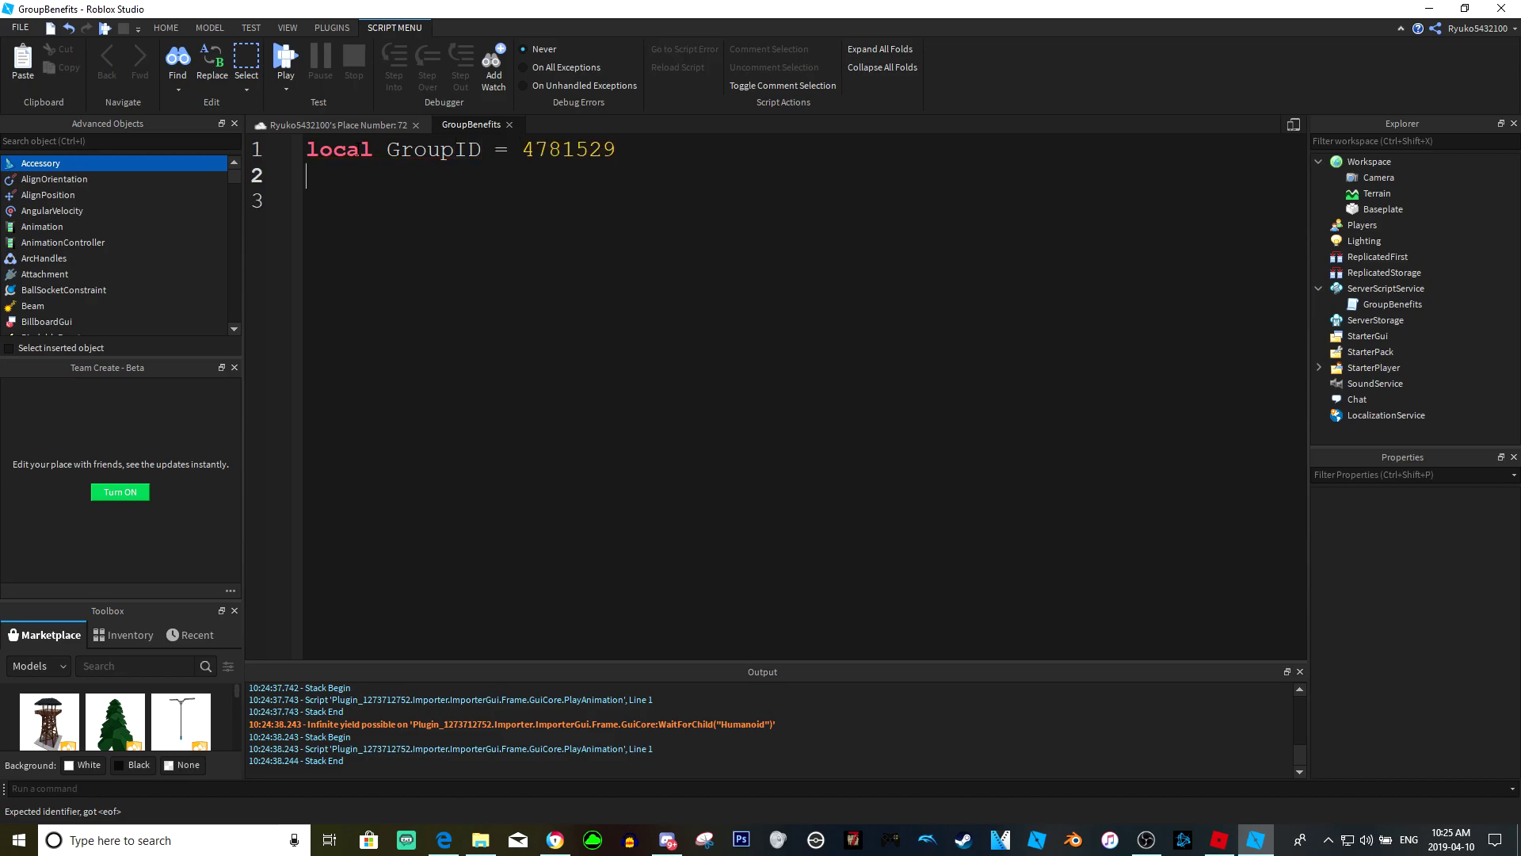
key("Return")
type("l")
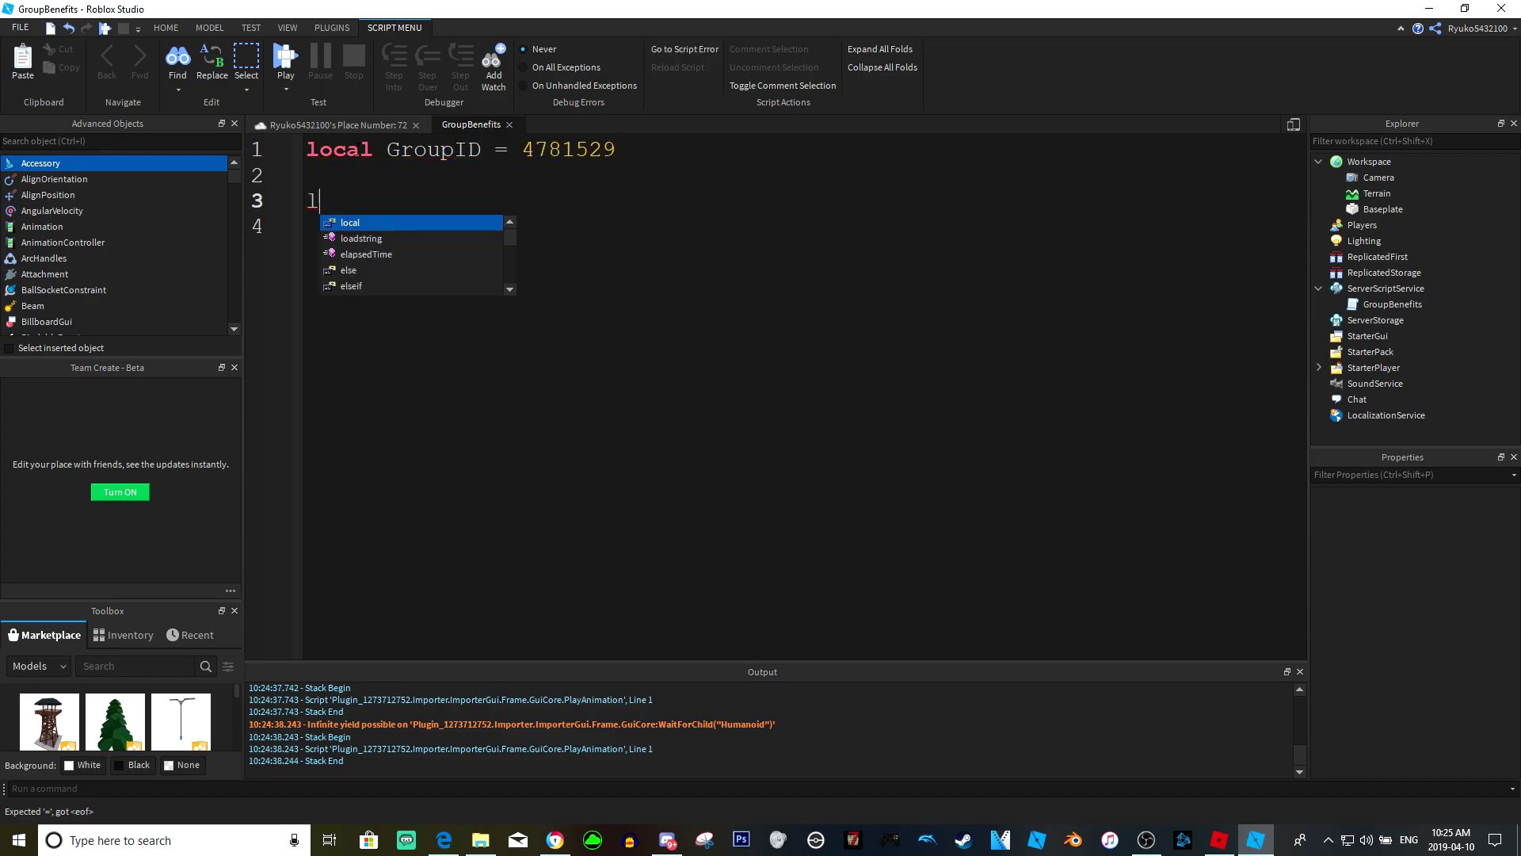
type("ocal Rewar")
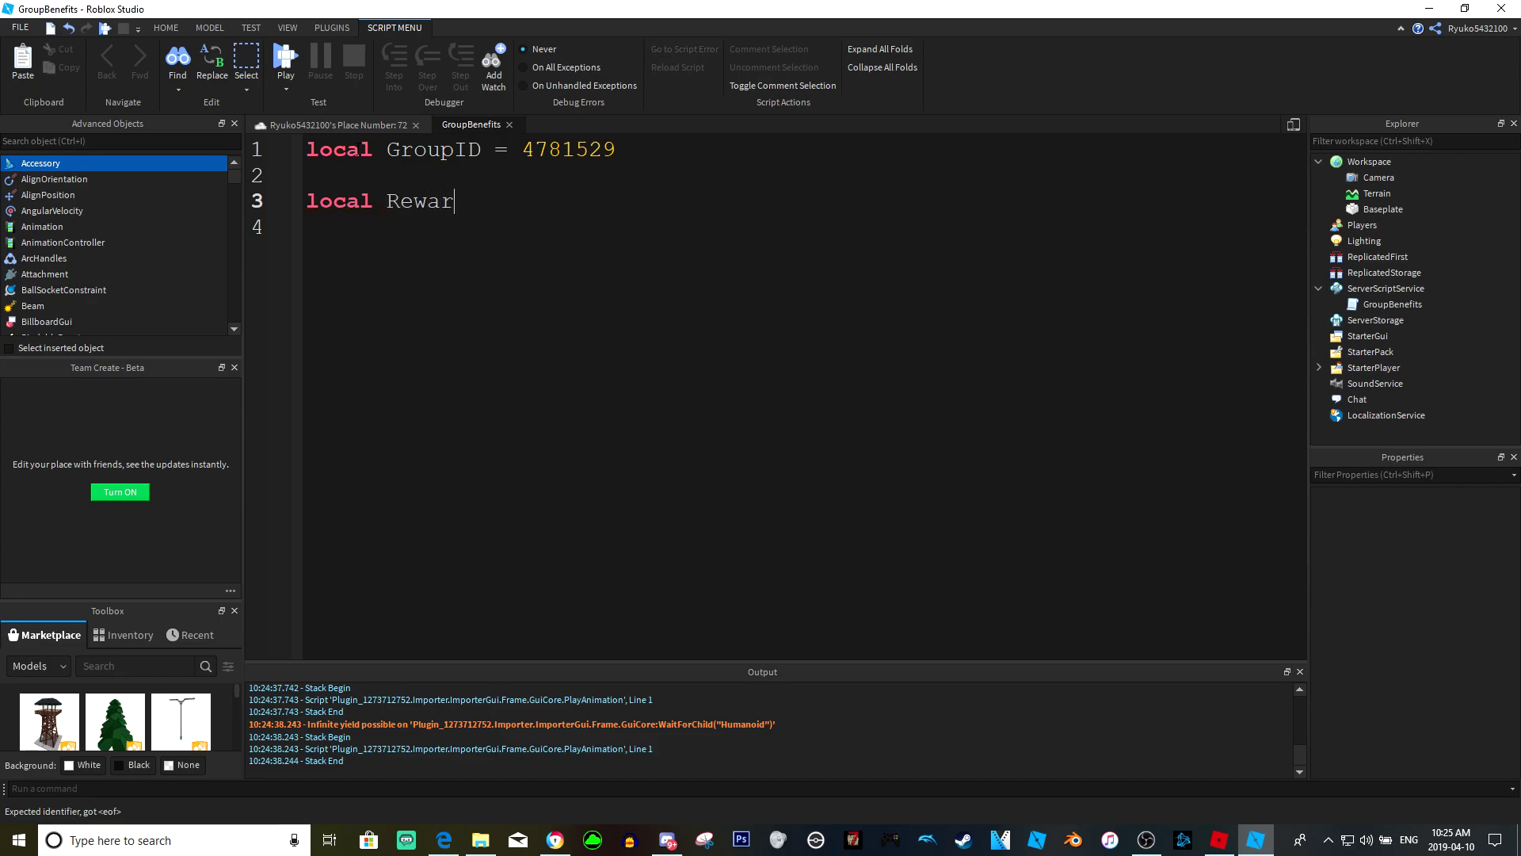
type("d = 1000")
key("Return")
key("Return")
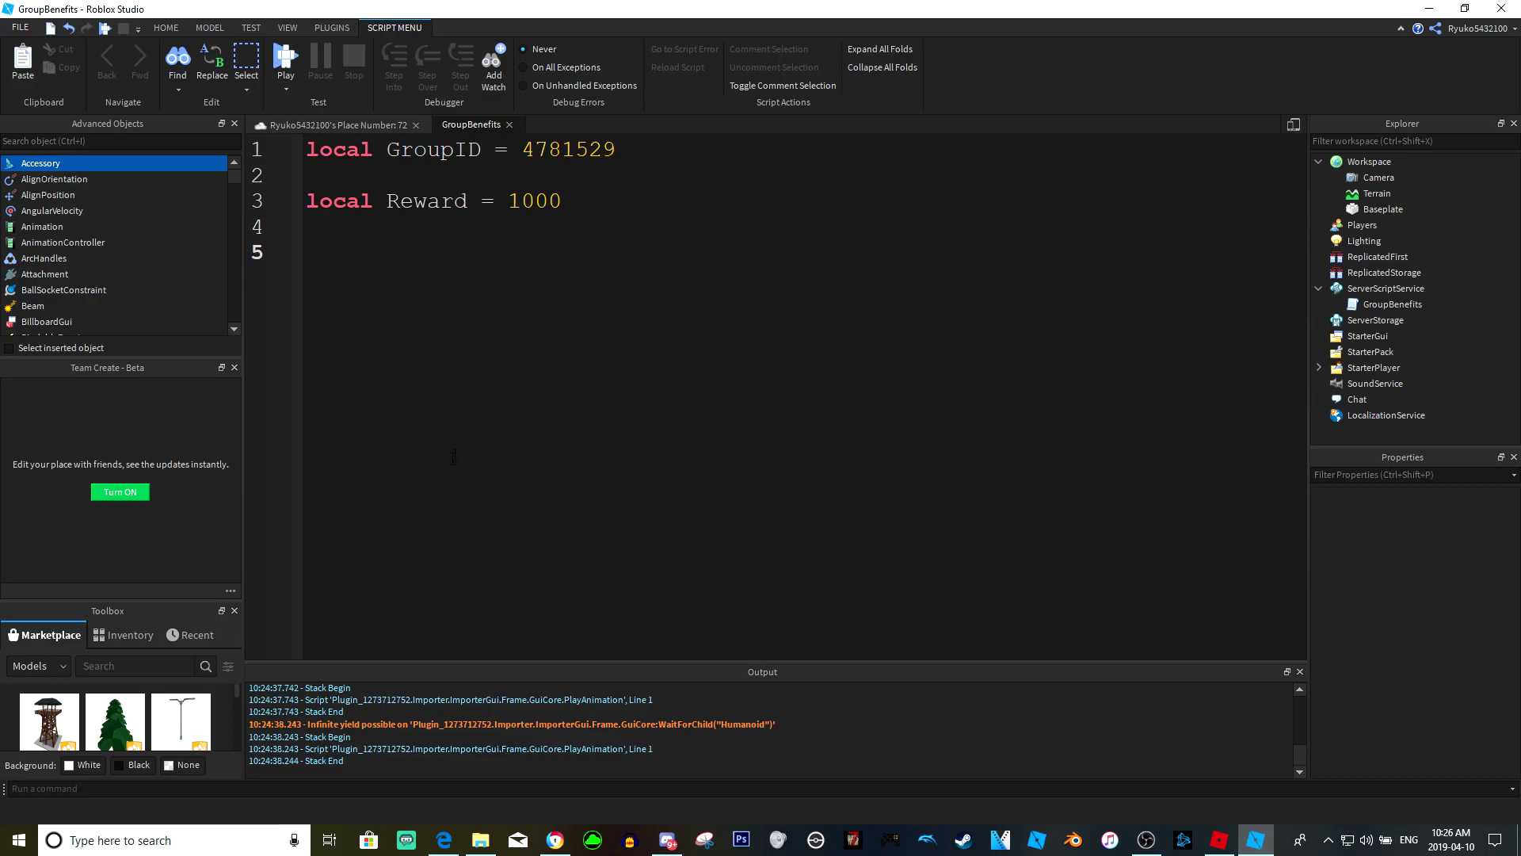
left_click_drag(576, 198, 507, 200)
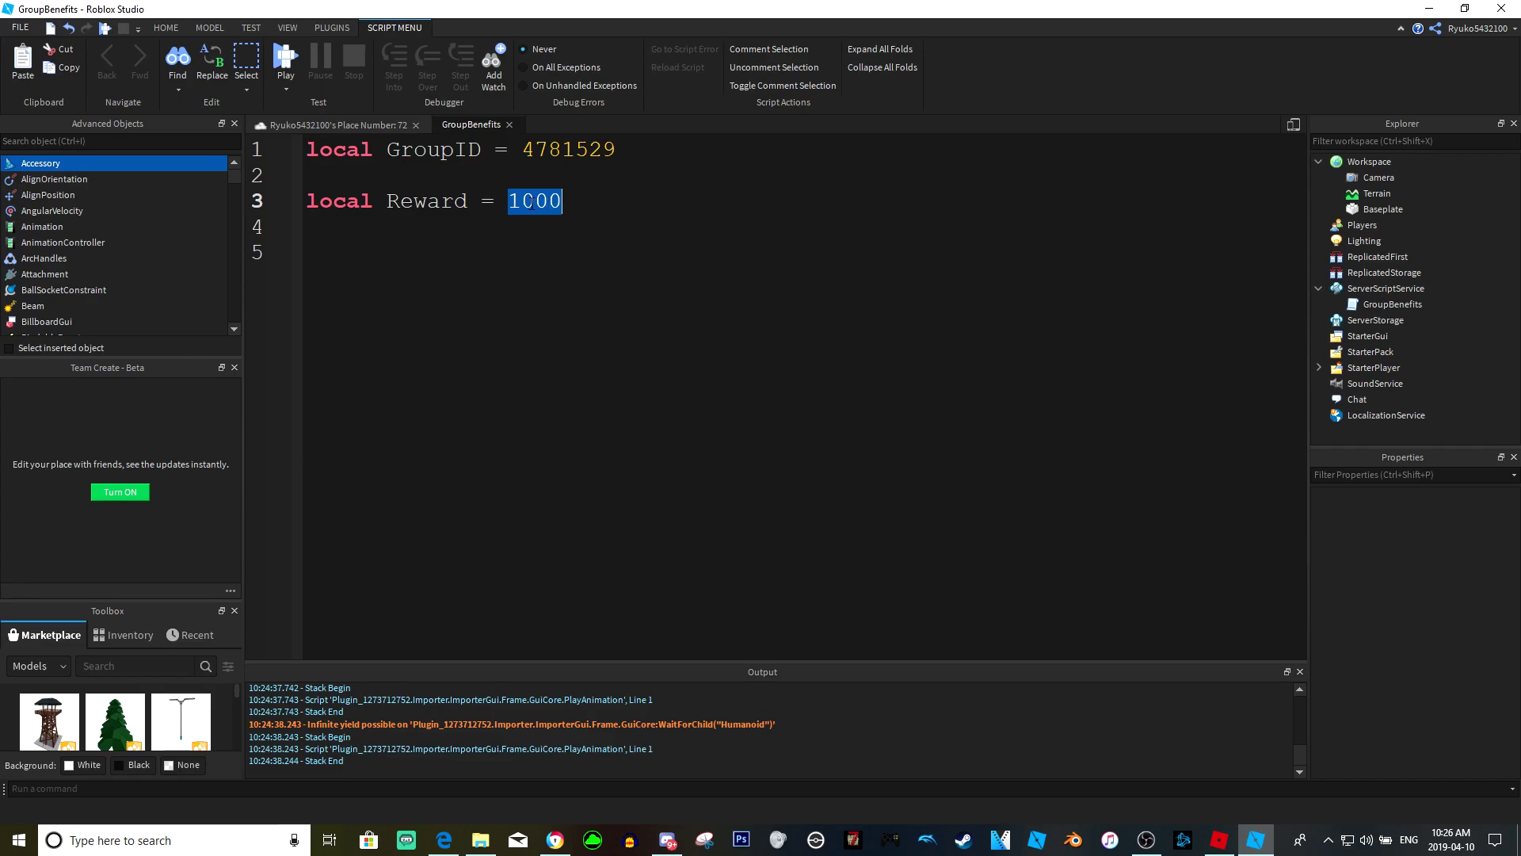
left_click(530, 200)
left_click_drag(563, 200, 307, 201)
key("End")
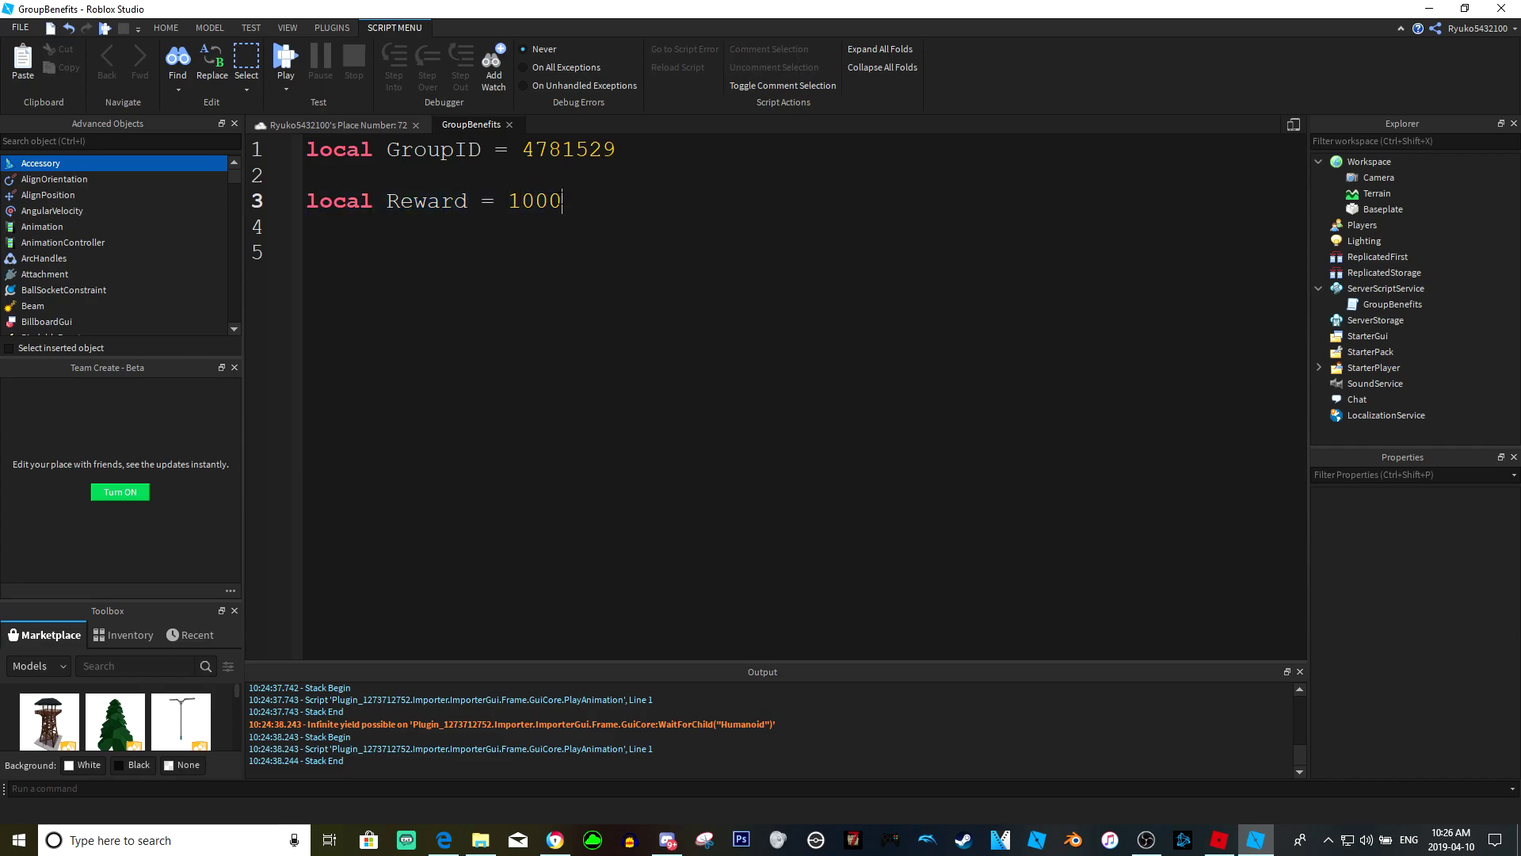
left_click(400, 247)
Connect a PlayerAdded function(Player) that creates a new Folder as local leaderstats
type("game.players.PlayerAdded:")
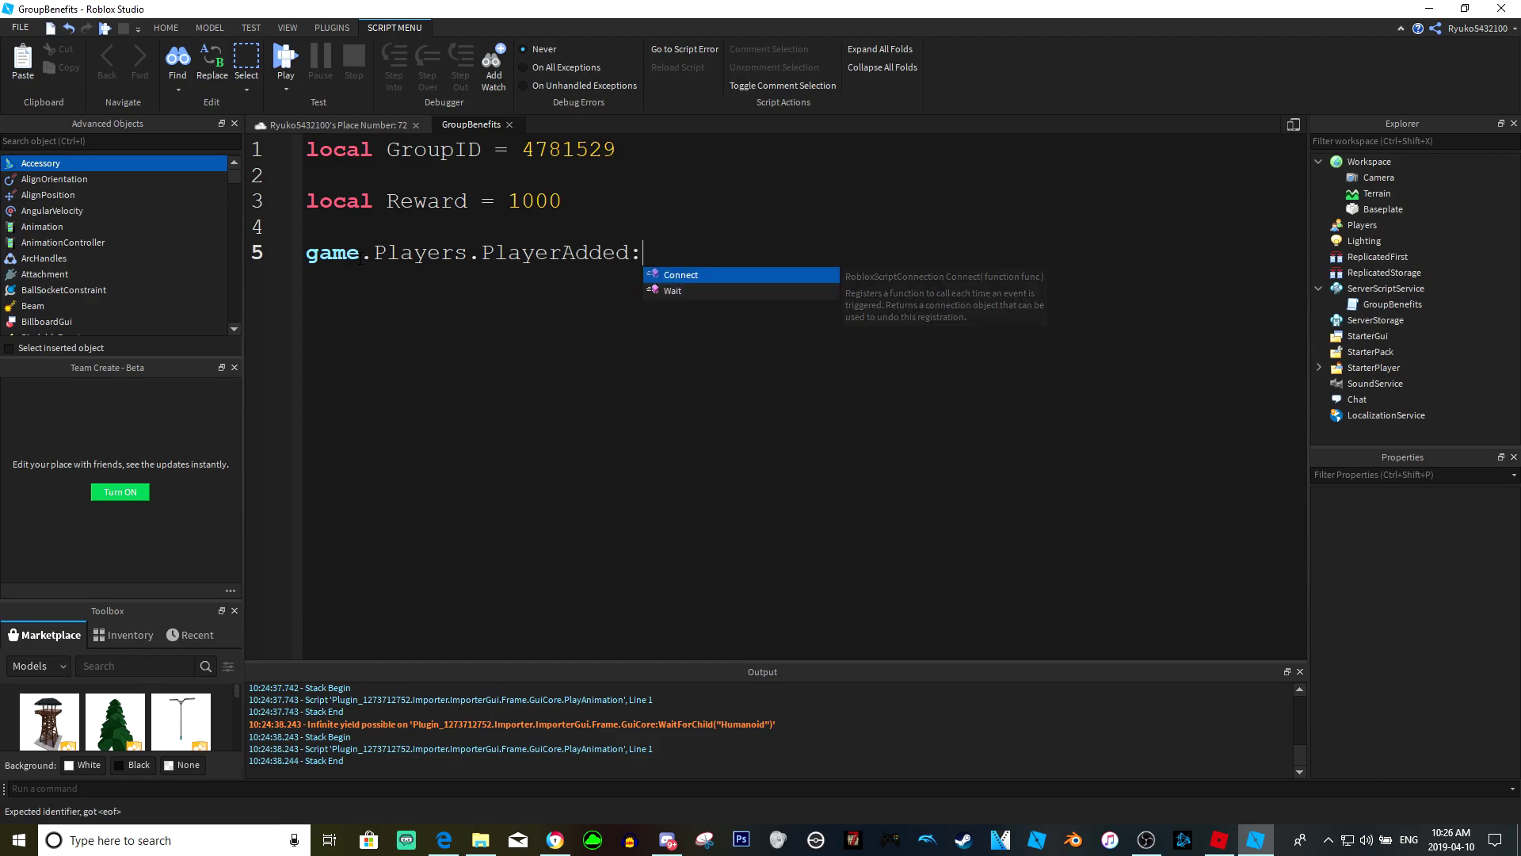
key("Tab")
type("(function()")
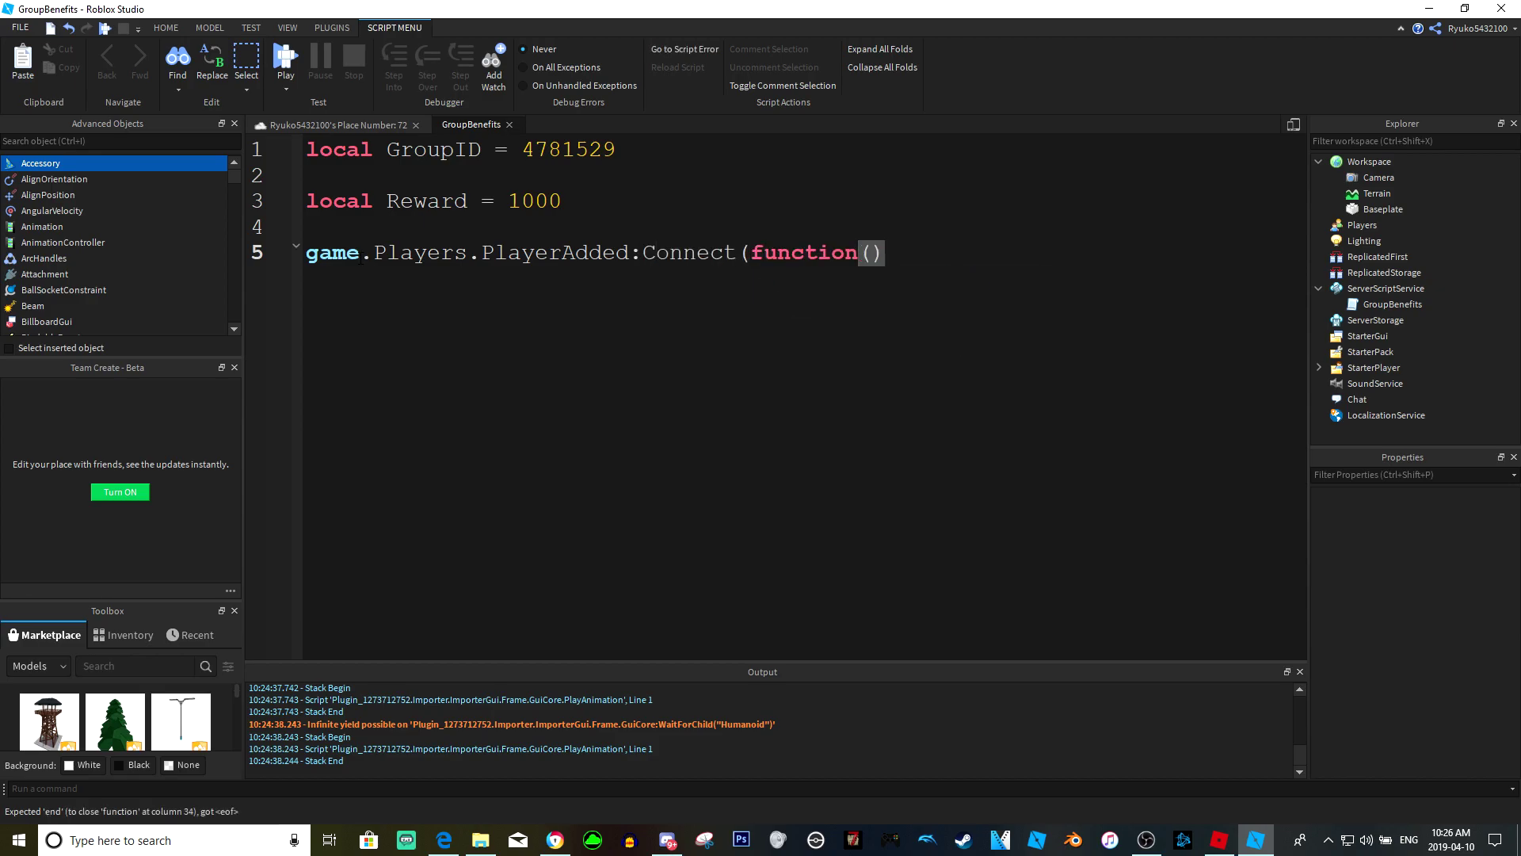
type("Player")
key("Return")
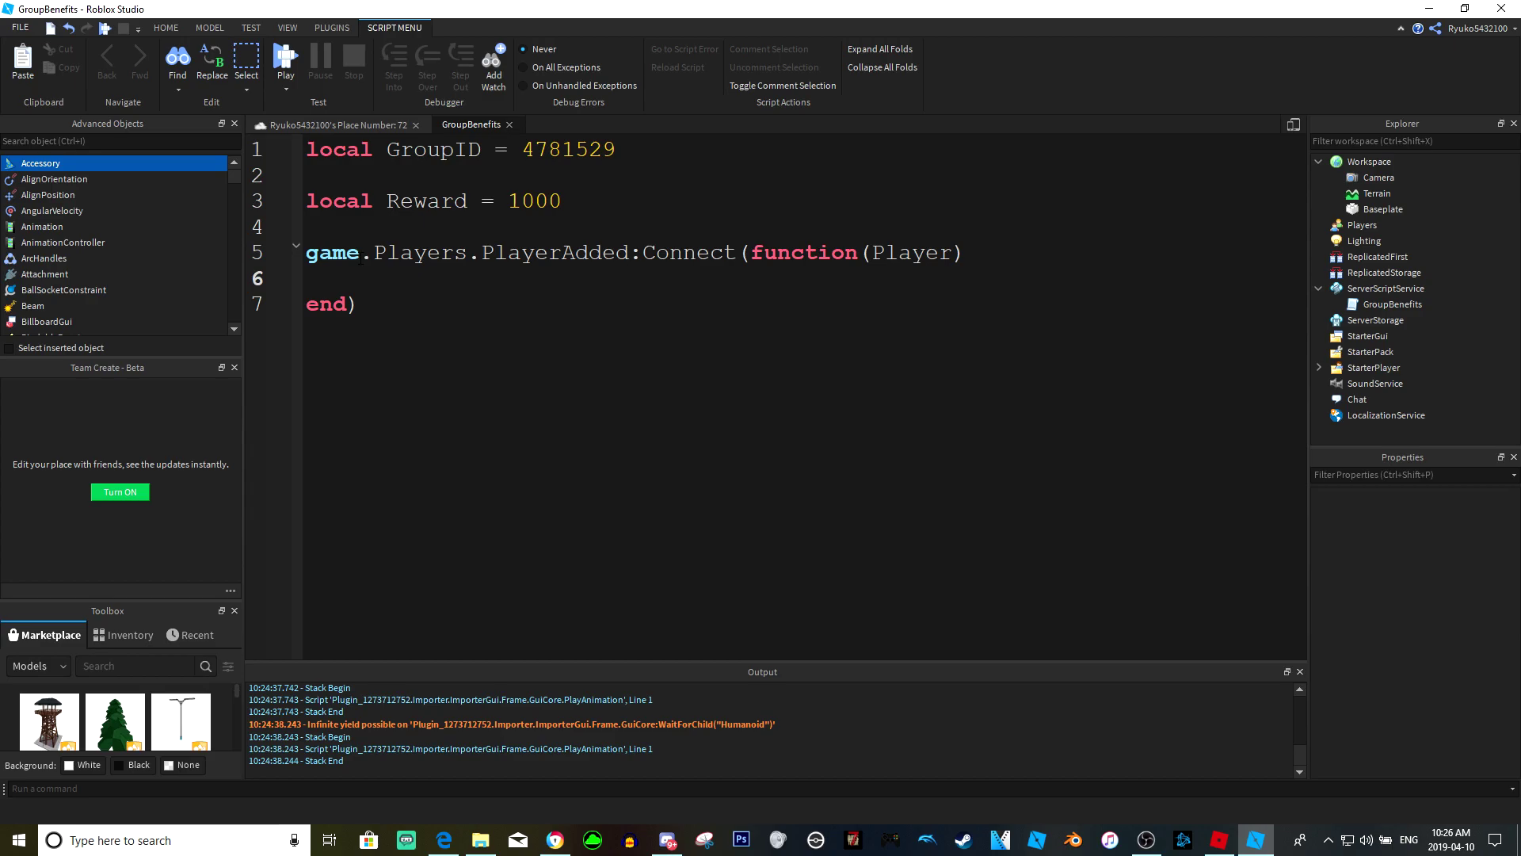
type("local leaderstats = instance/")
key("Return")
key("BackSpace")
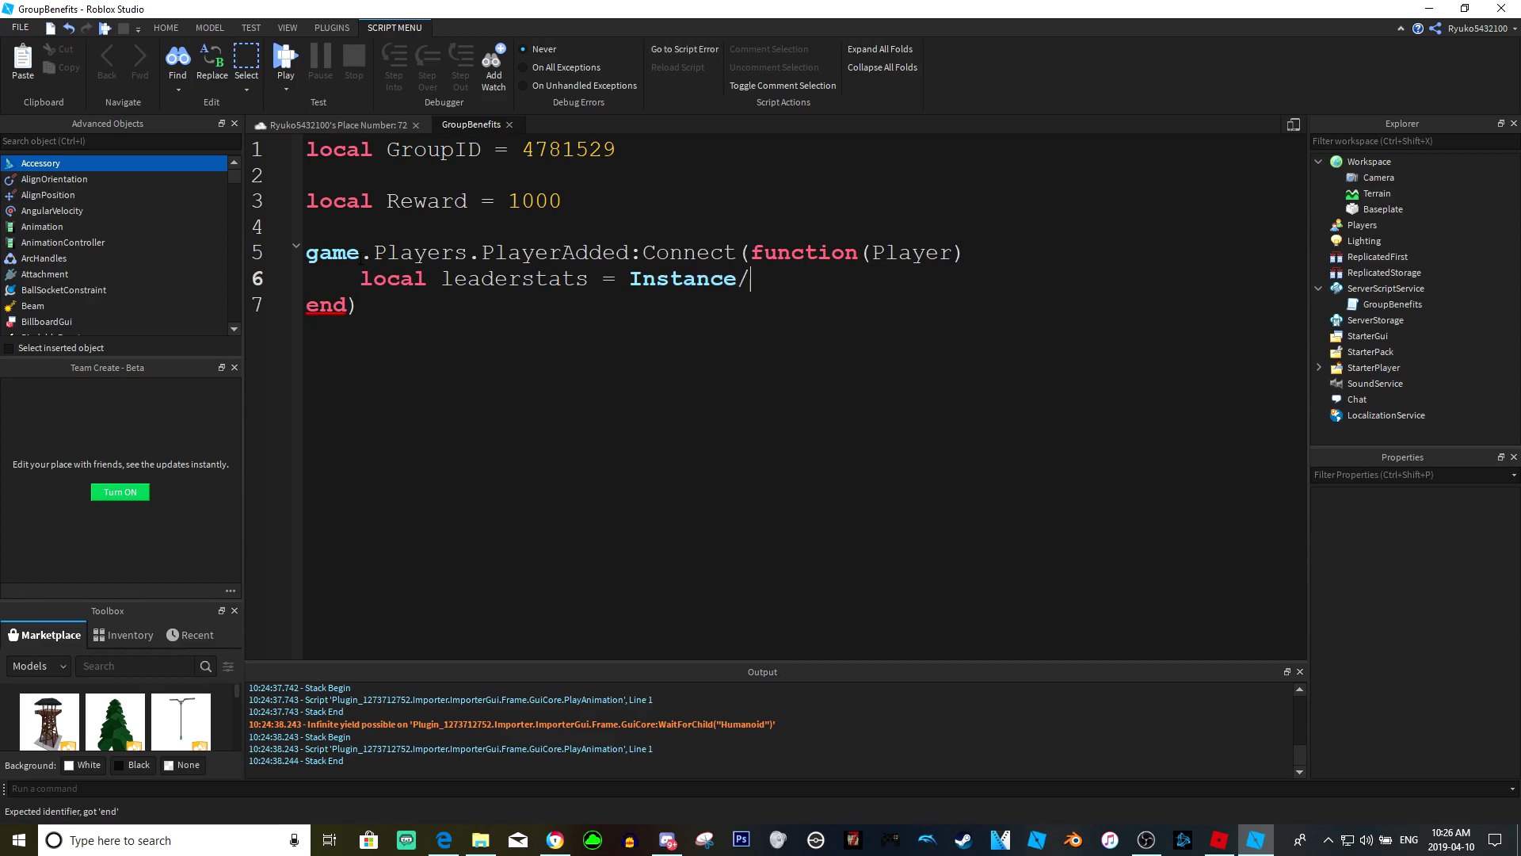
key("BackSpace")
type(".new(")
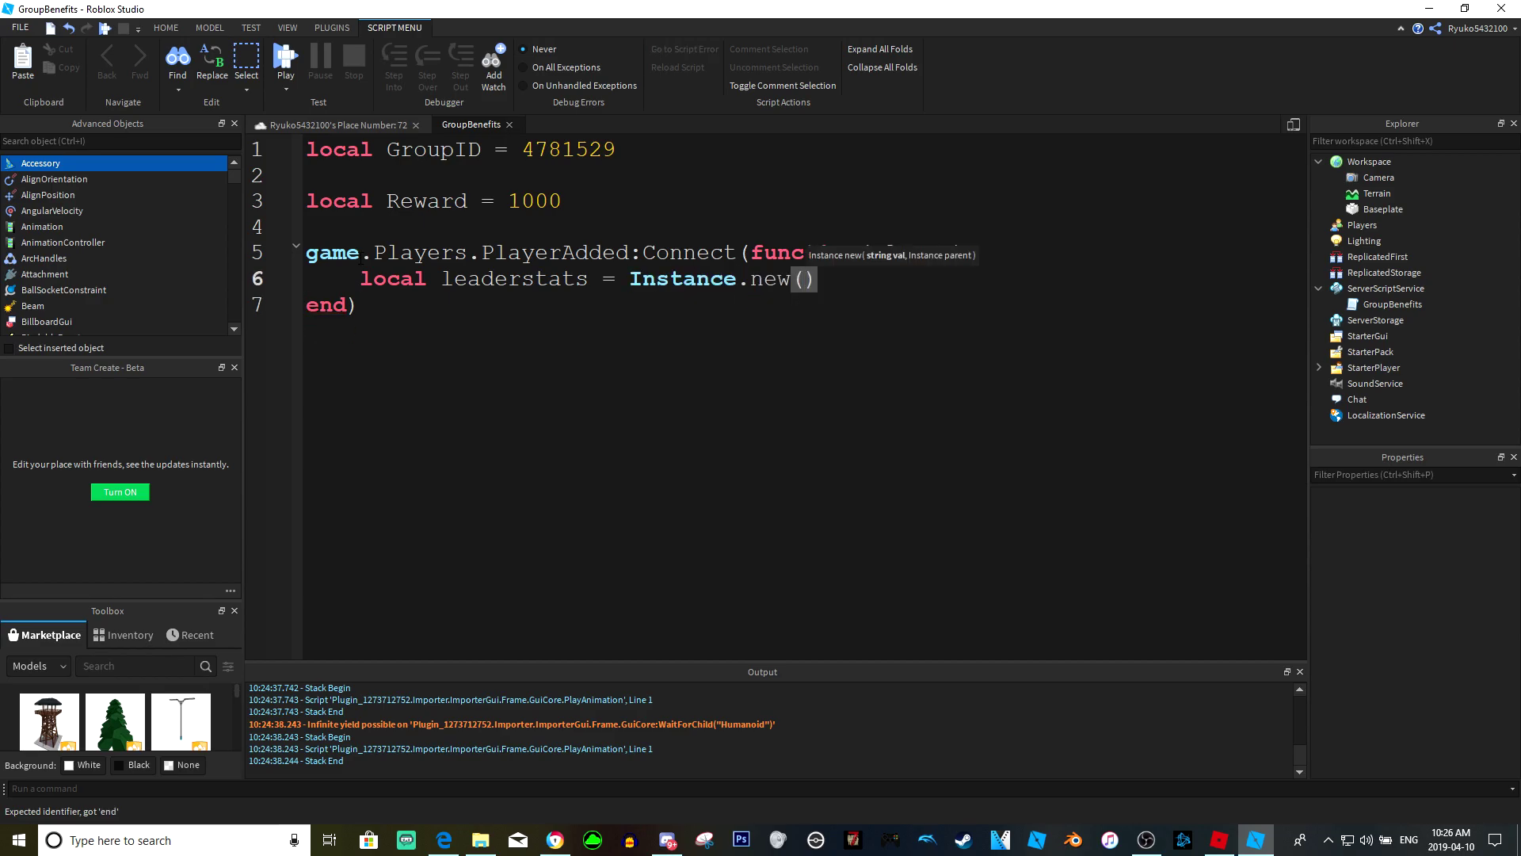
type("\"Folder\"")
key("Return")
Name the folder "leaderstats" and set its Parent to Player
type("l")
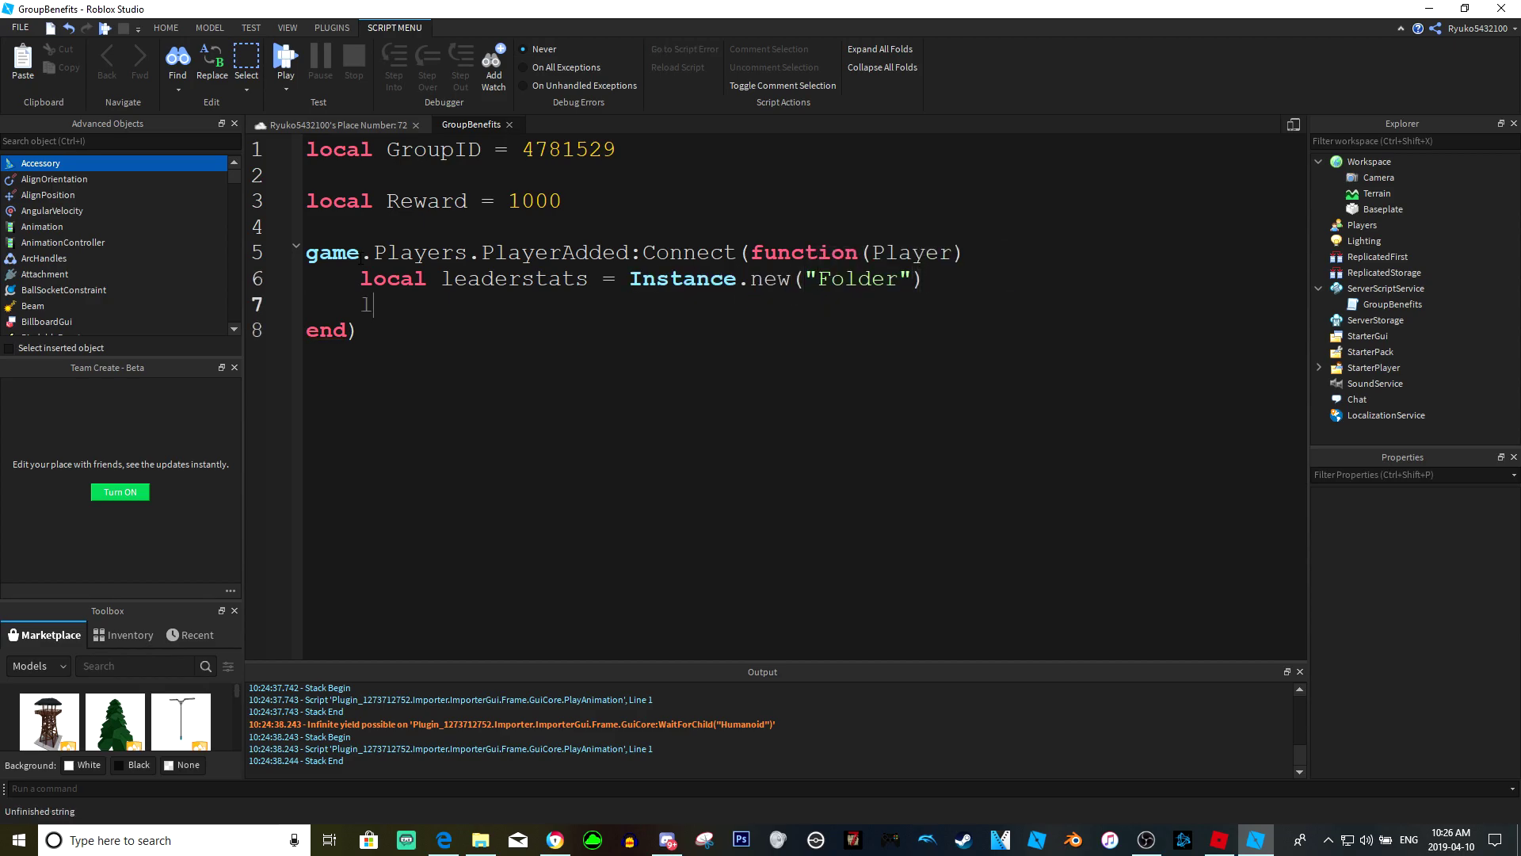
type("eaderstats.Name")
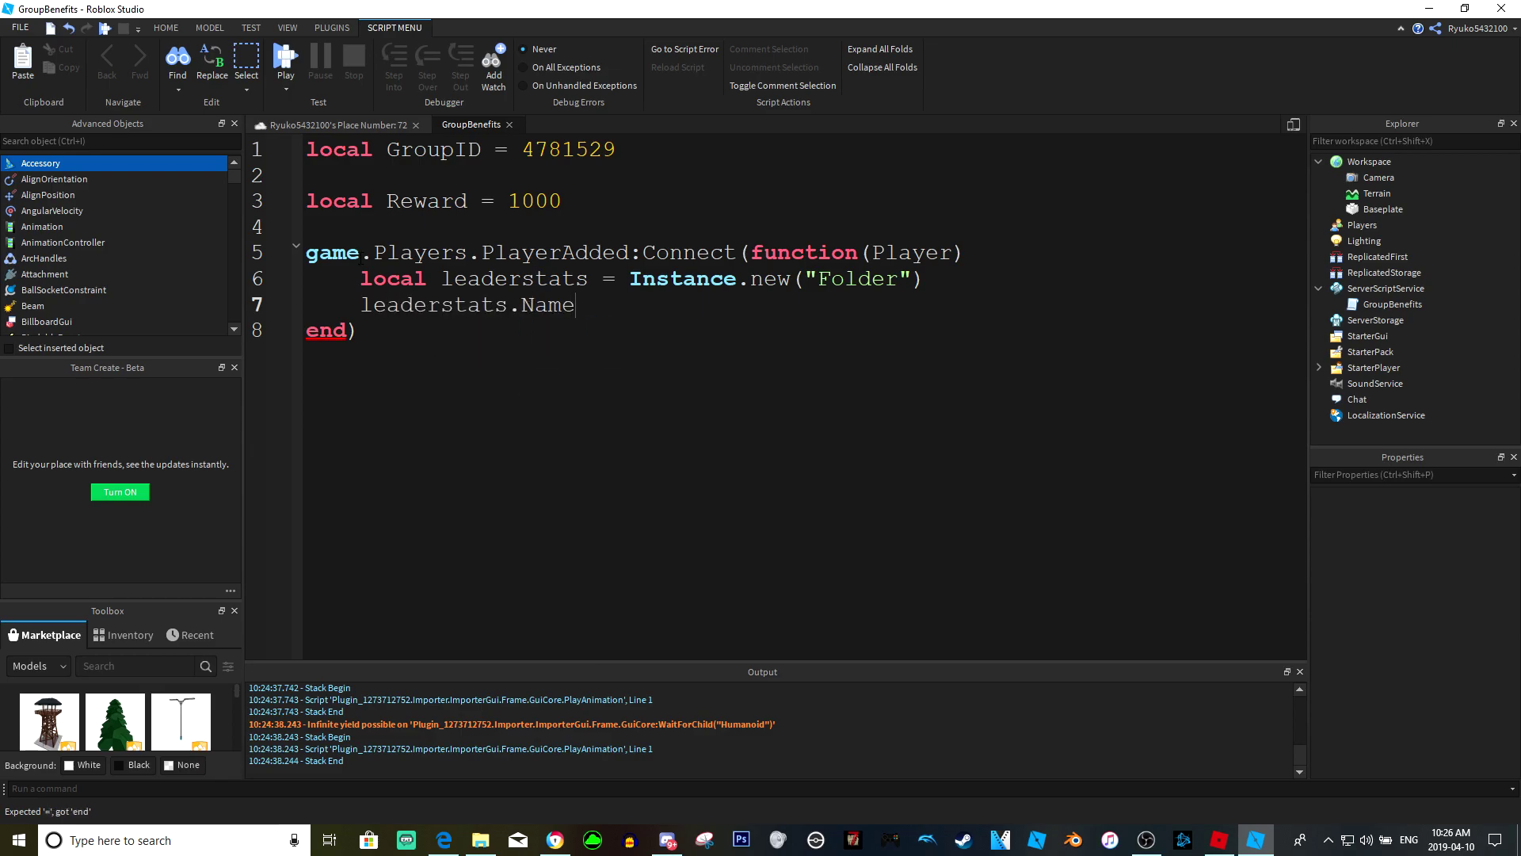
type(" = \"leaderstats")
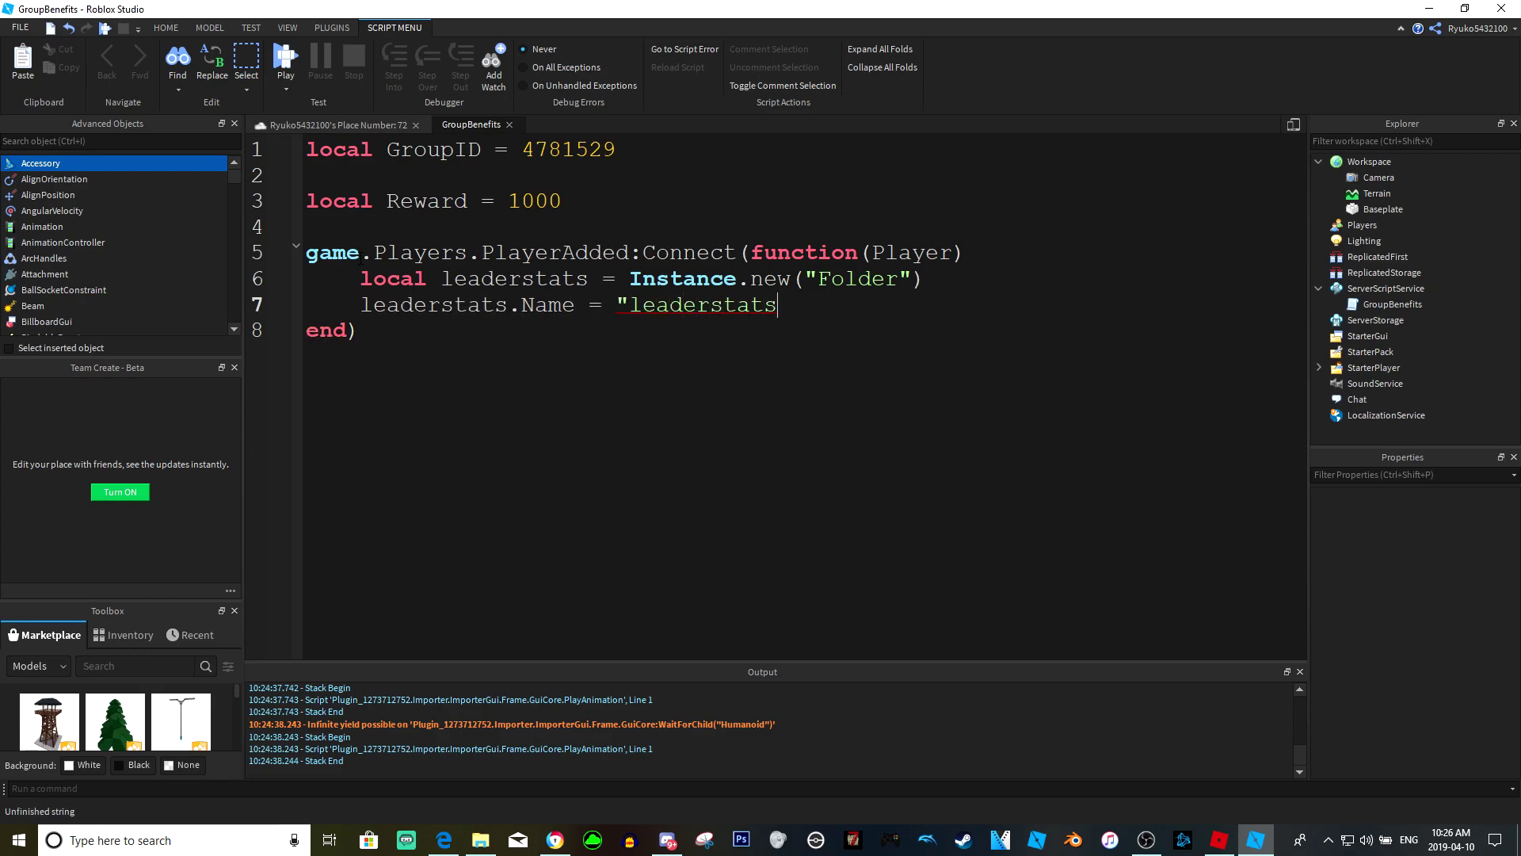
key("Return")
key("BackSpace")
type("\"")
key("Return")
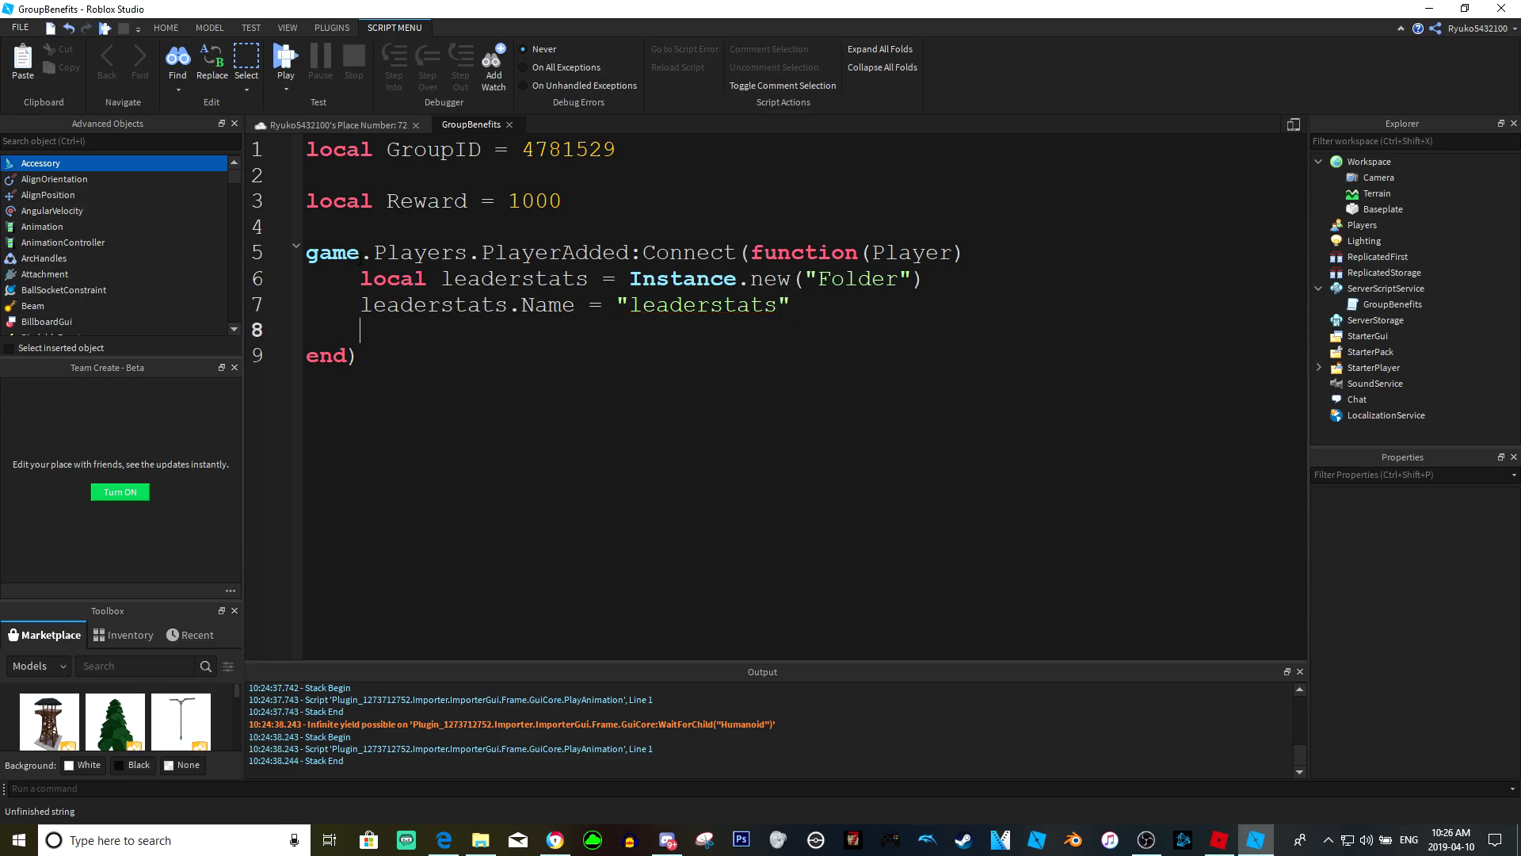
type("leaderstats.Parent = Player")
key("Return")
key("Return")
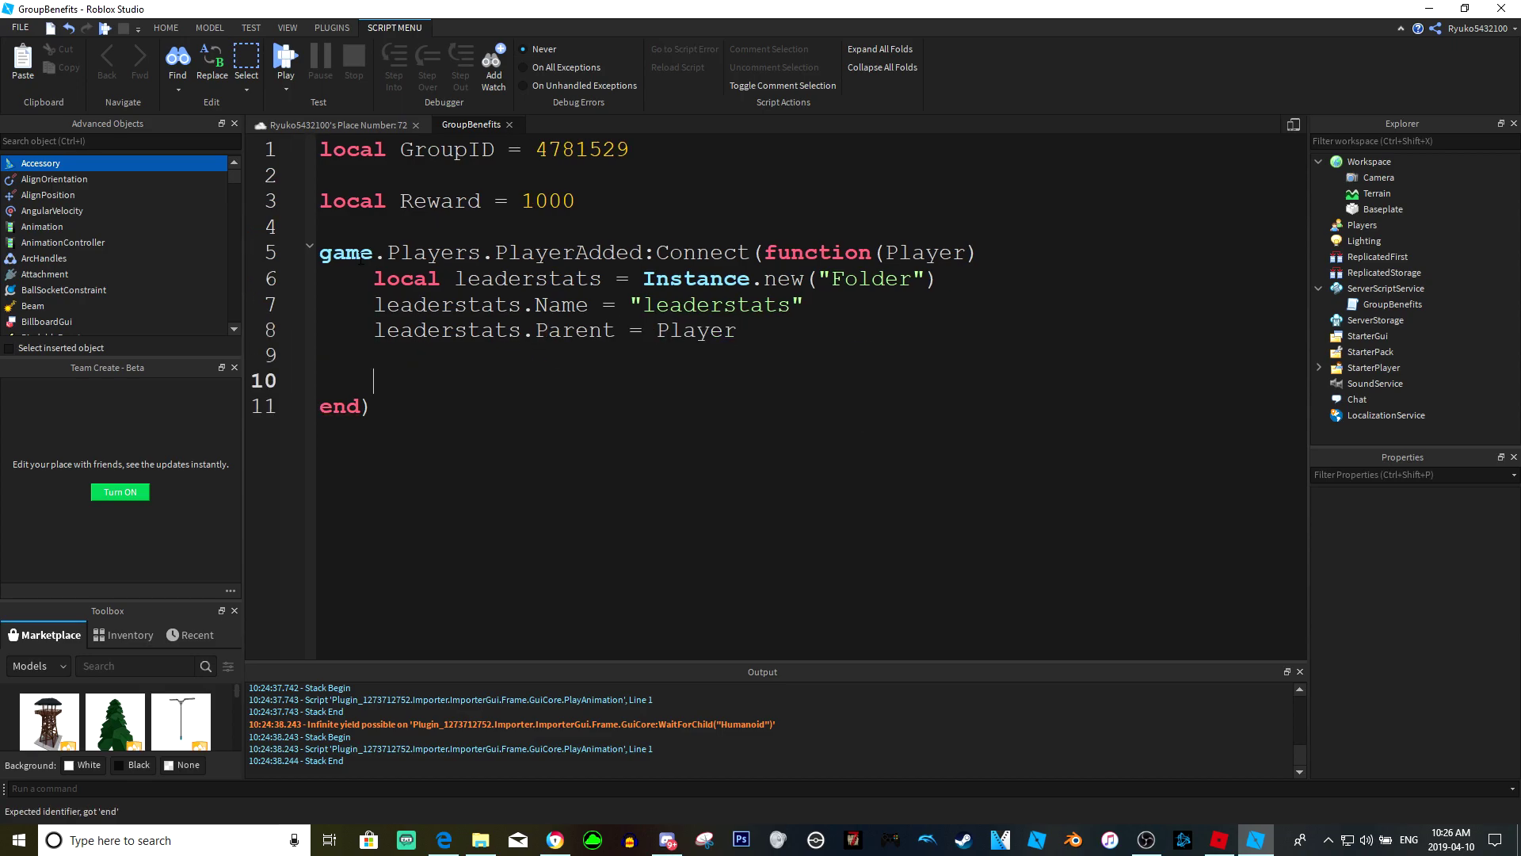
Create a local coins IntValue and name it "Coins"
type("local ")
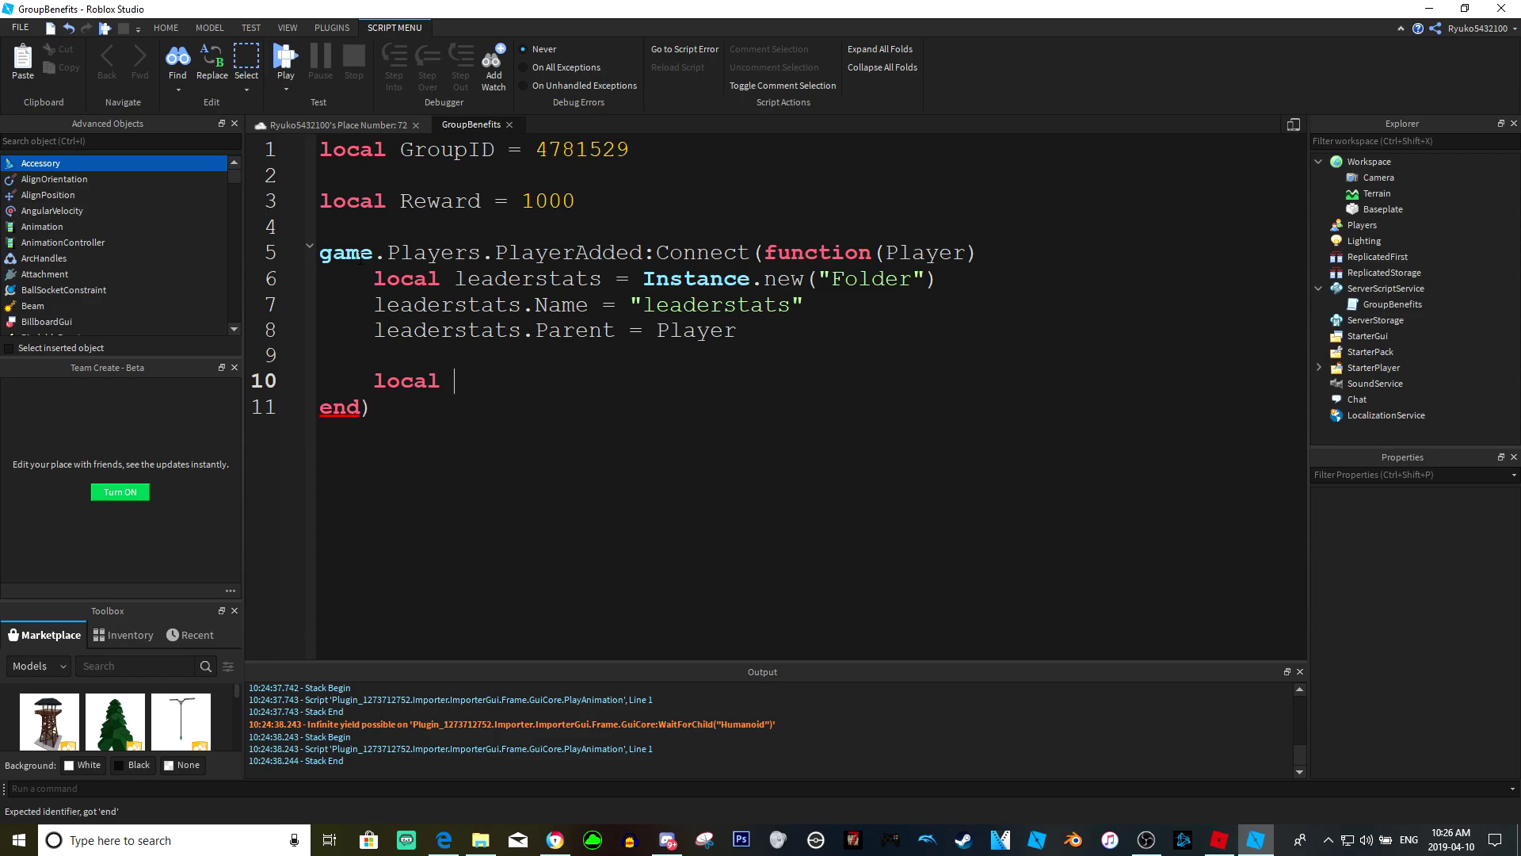
type("coins = Instance")
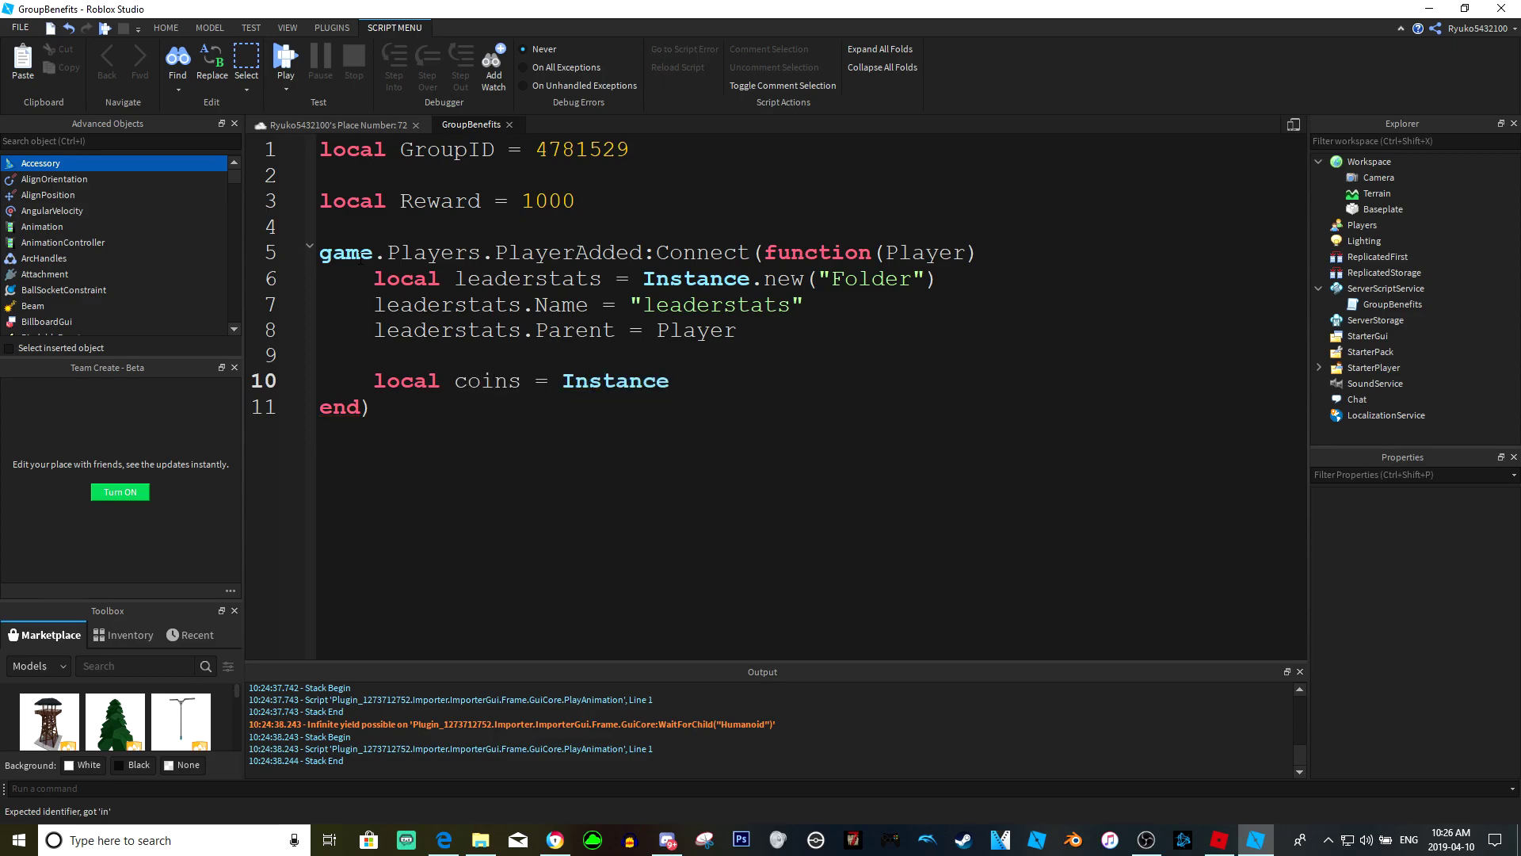
type(".new(")
type("\"Int")
key("Tab")
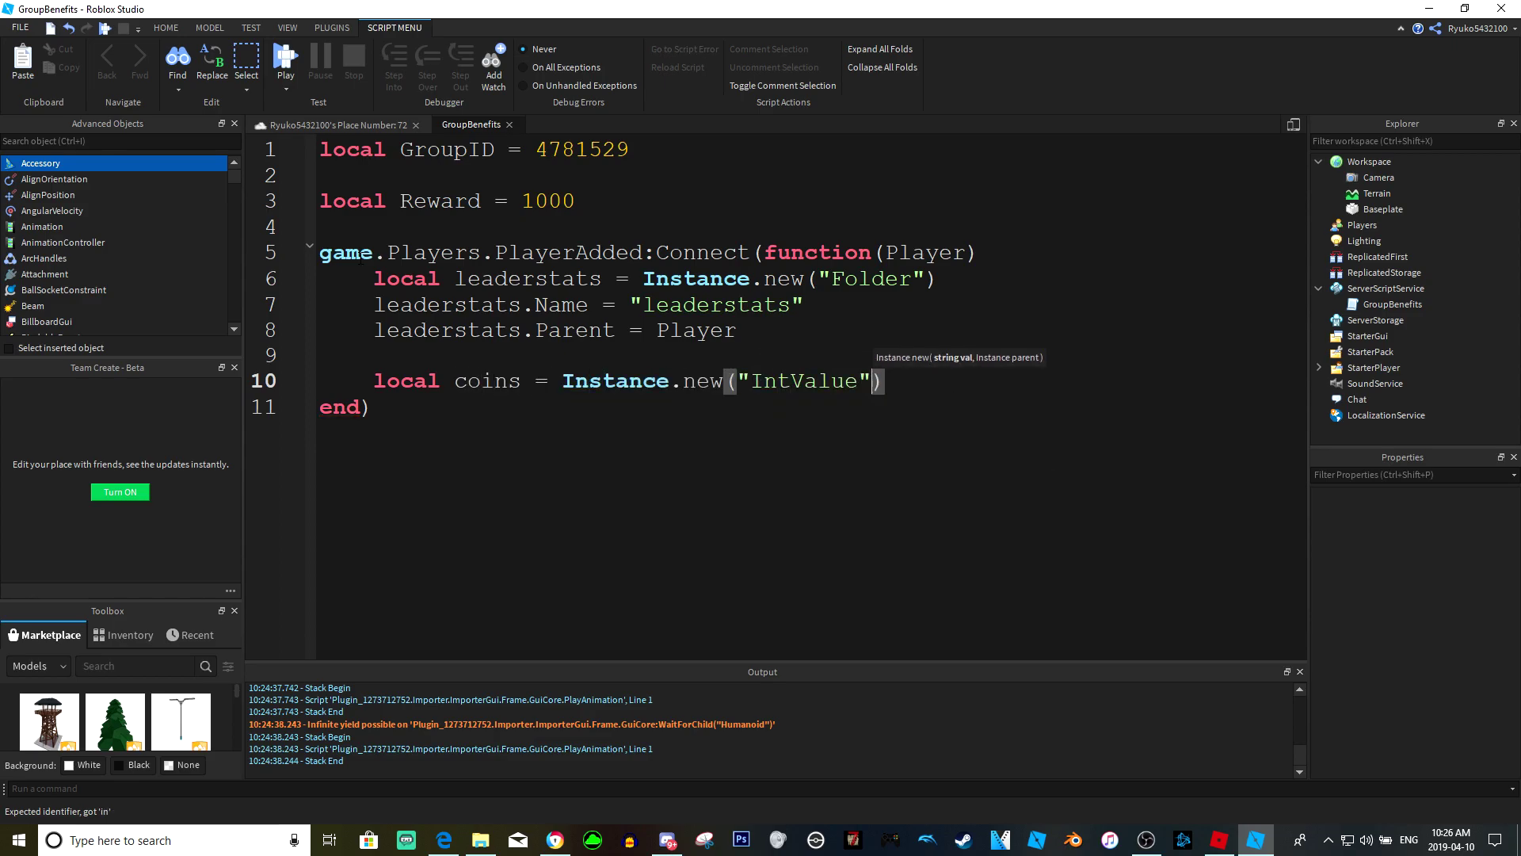
key("Right")
key("Return")
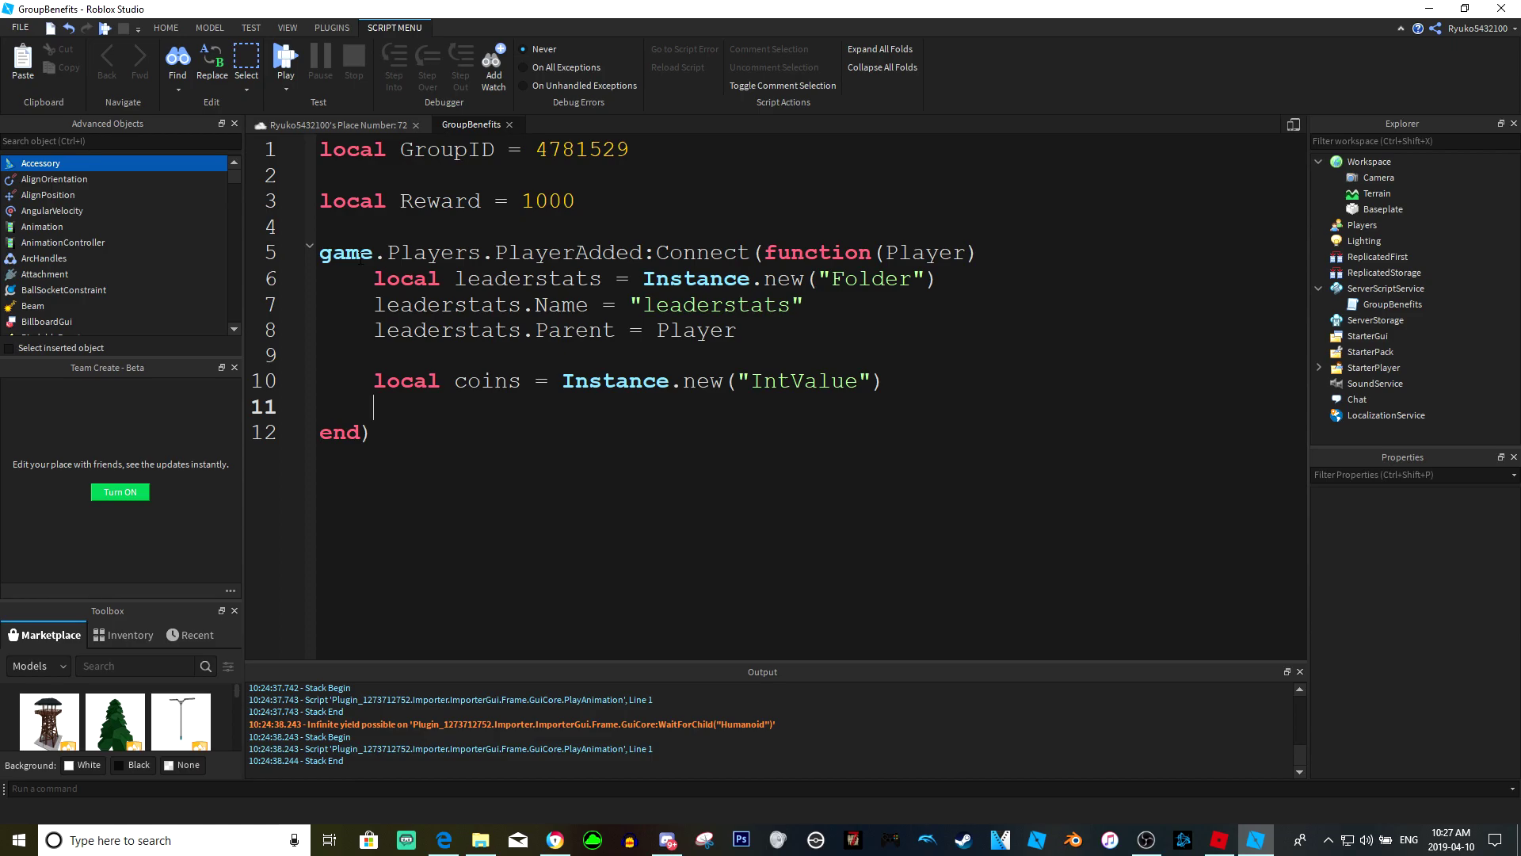
type("coins.Name -")
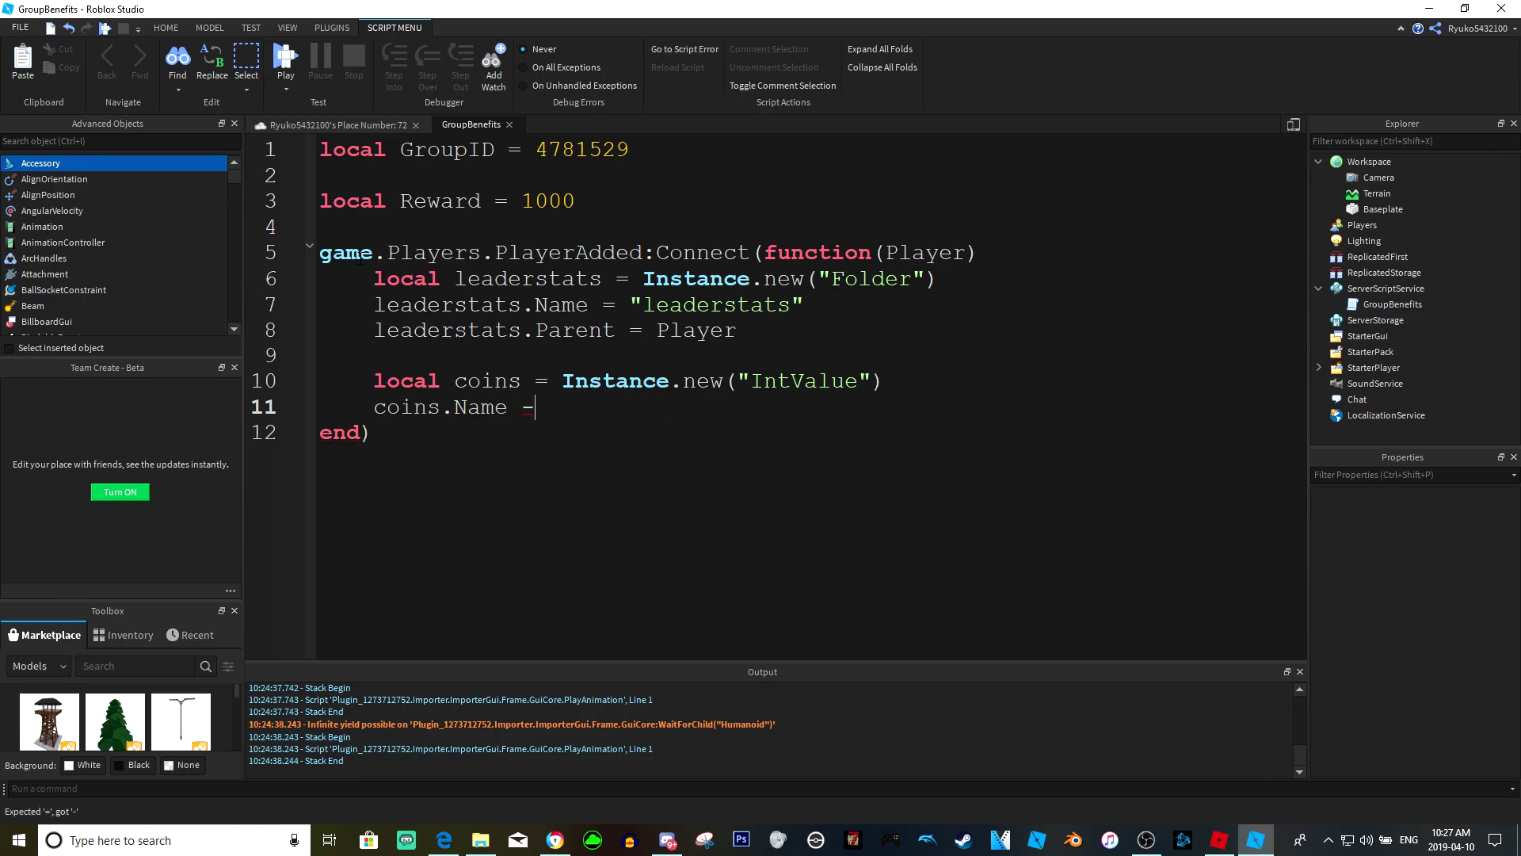
key("BackSpace")
type("= \"Coins\"")
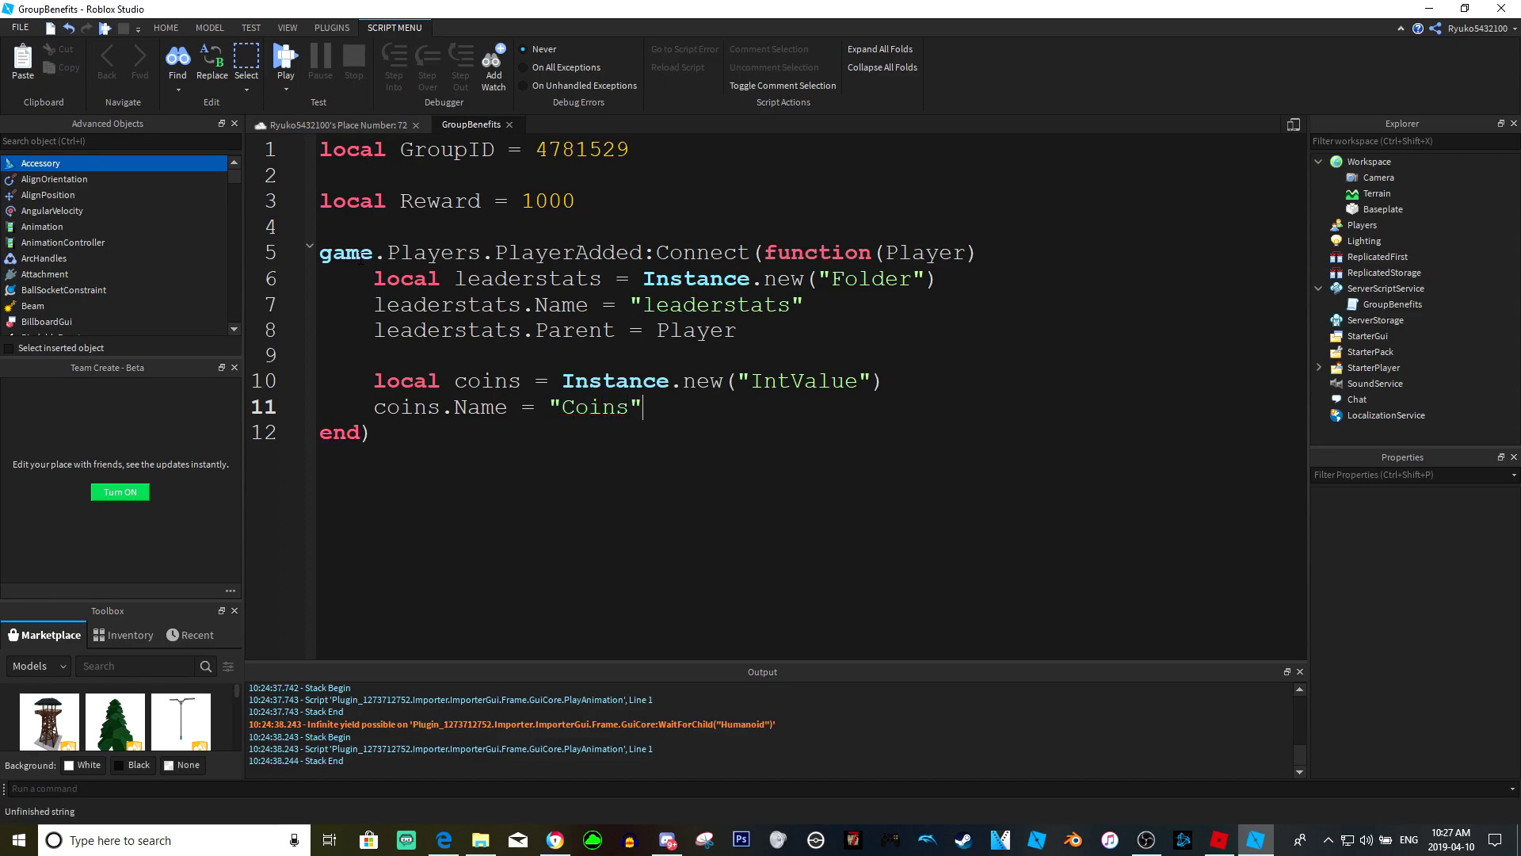
key("Return")
Set coins.Value to 0 and coins.Parent to leaderstats
type("coins.V")
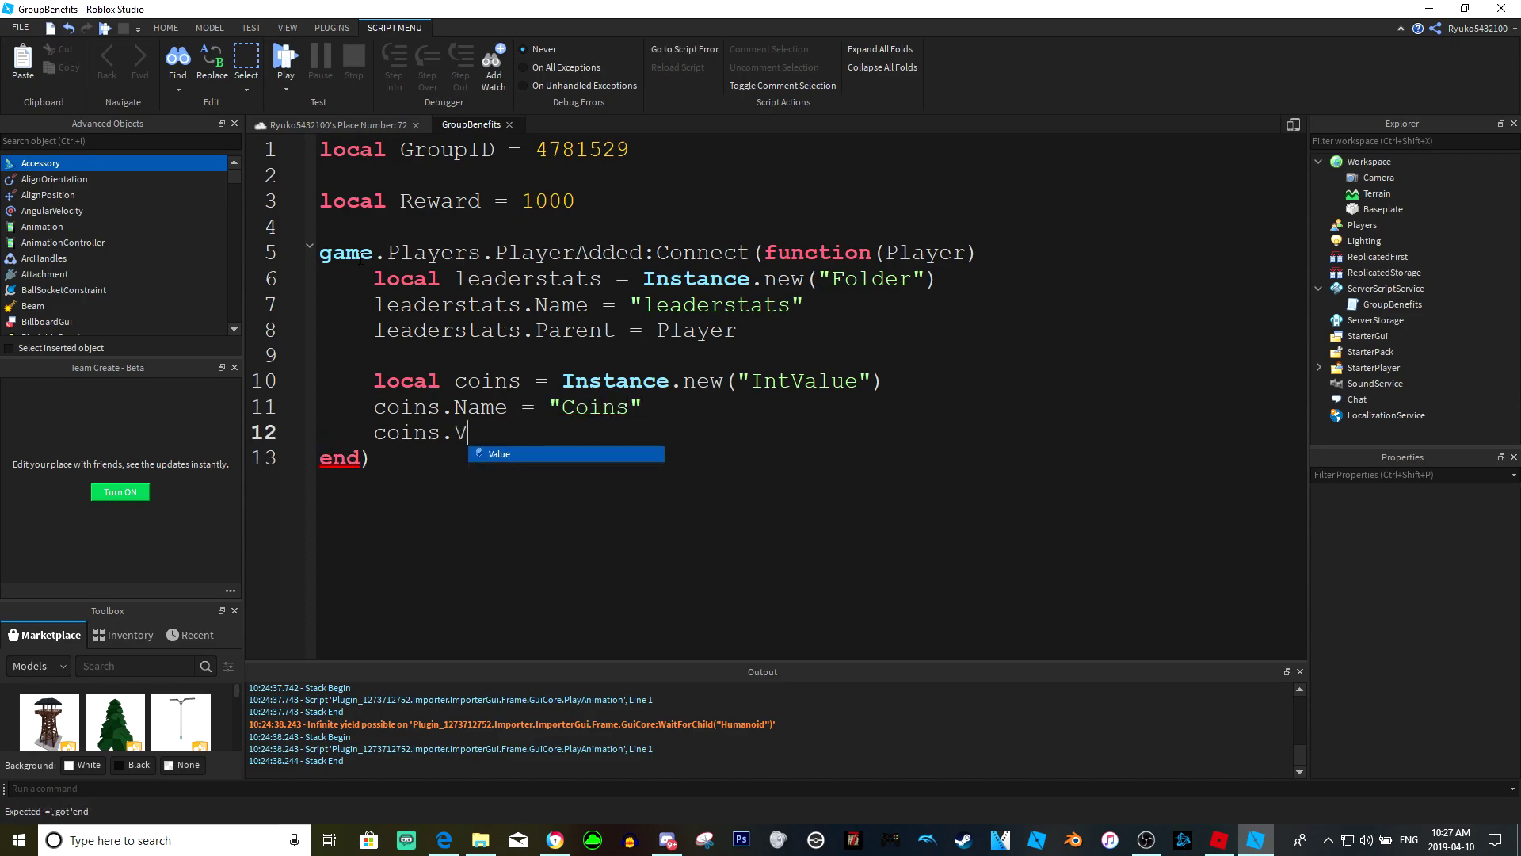
key("Tab")
type("= -")
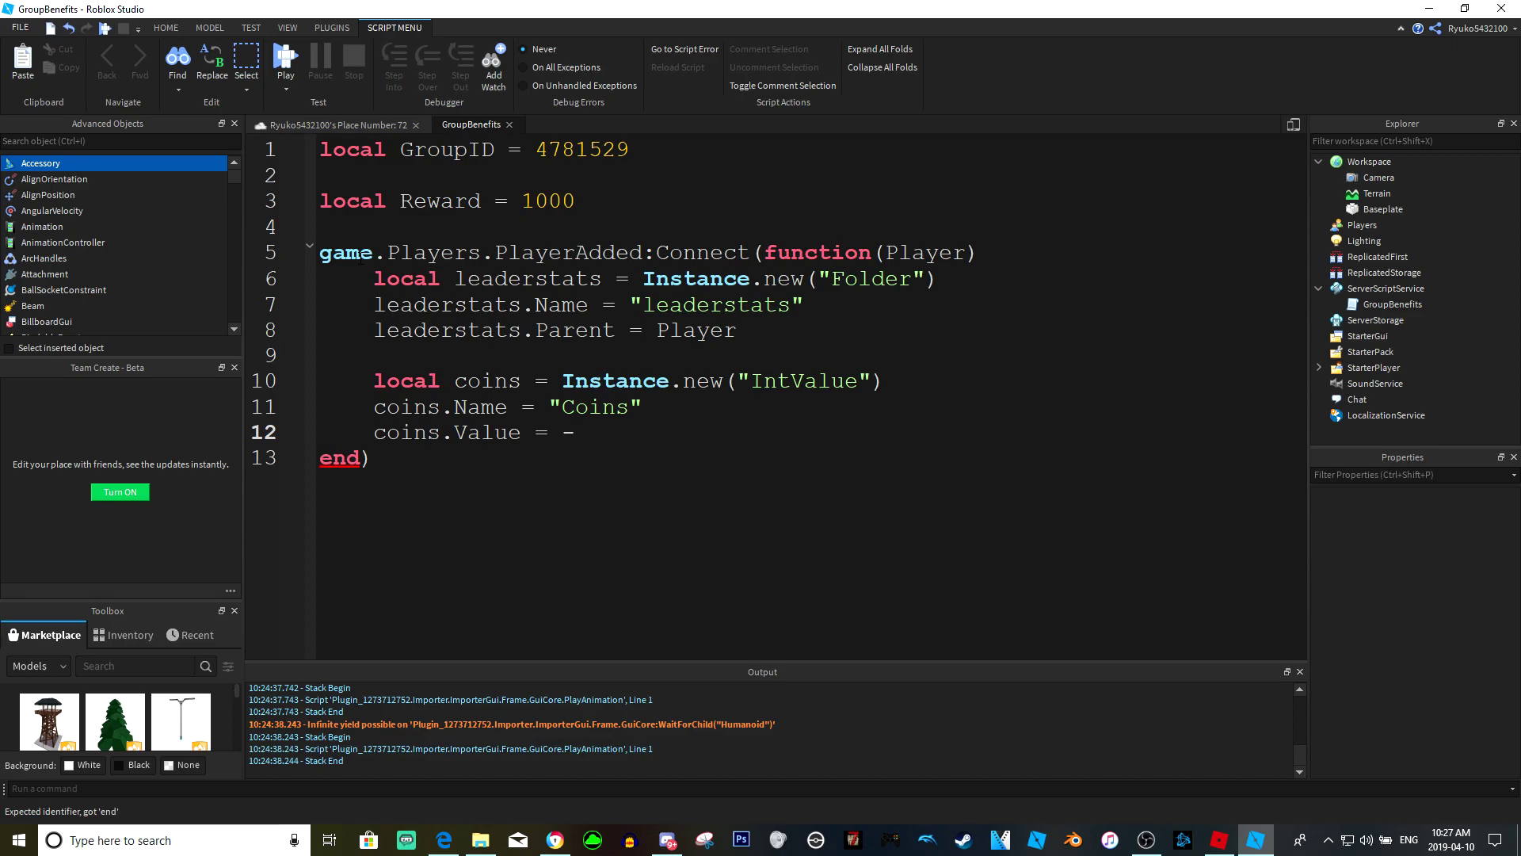
key("BackSpace")
type("0")
key("Return")
type("coi")
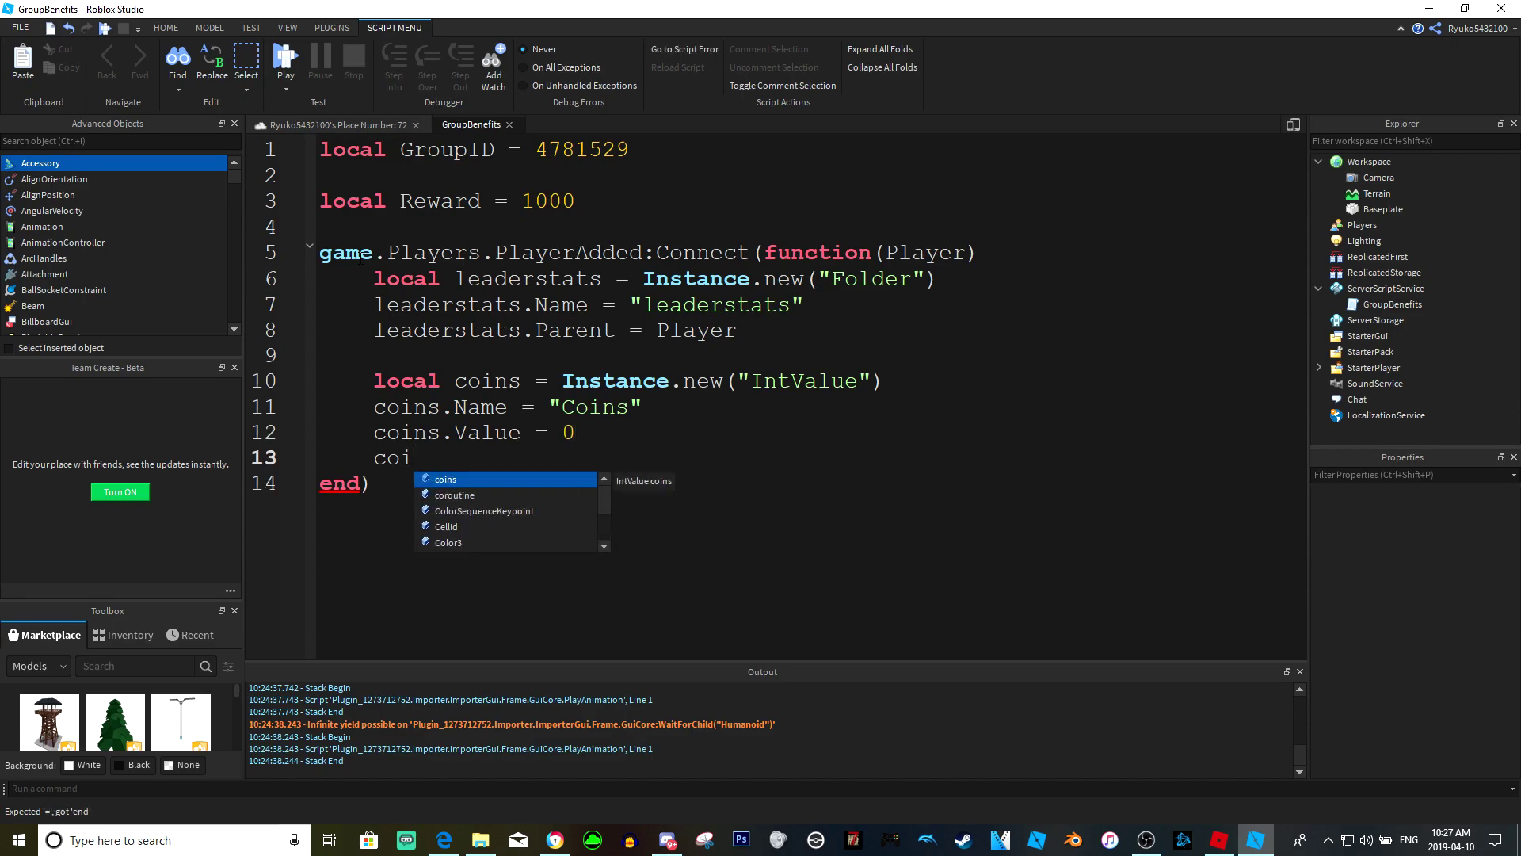
type("ns.P")
key("Tab")
type("= le")
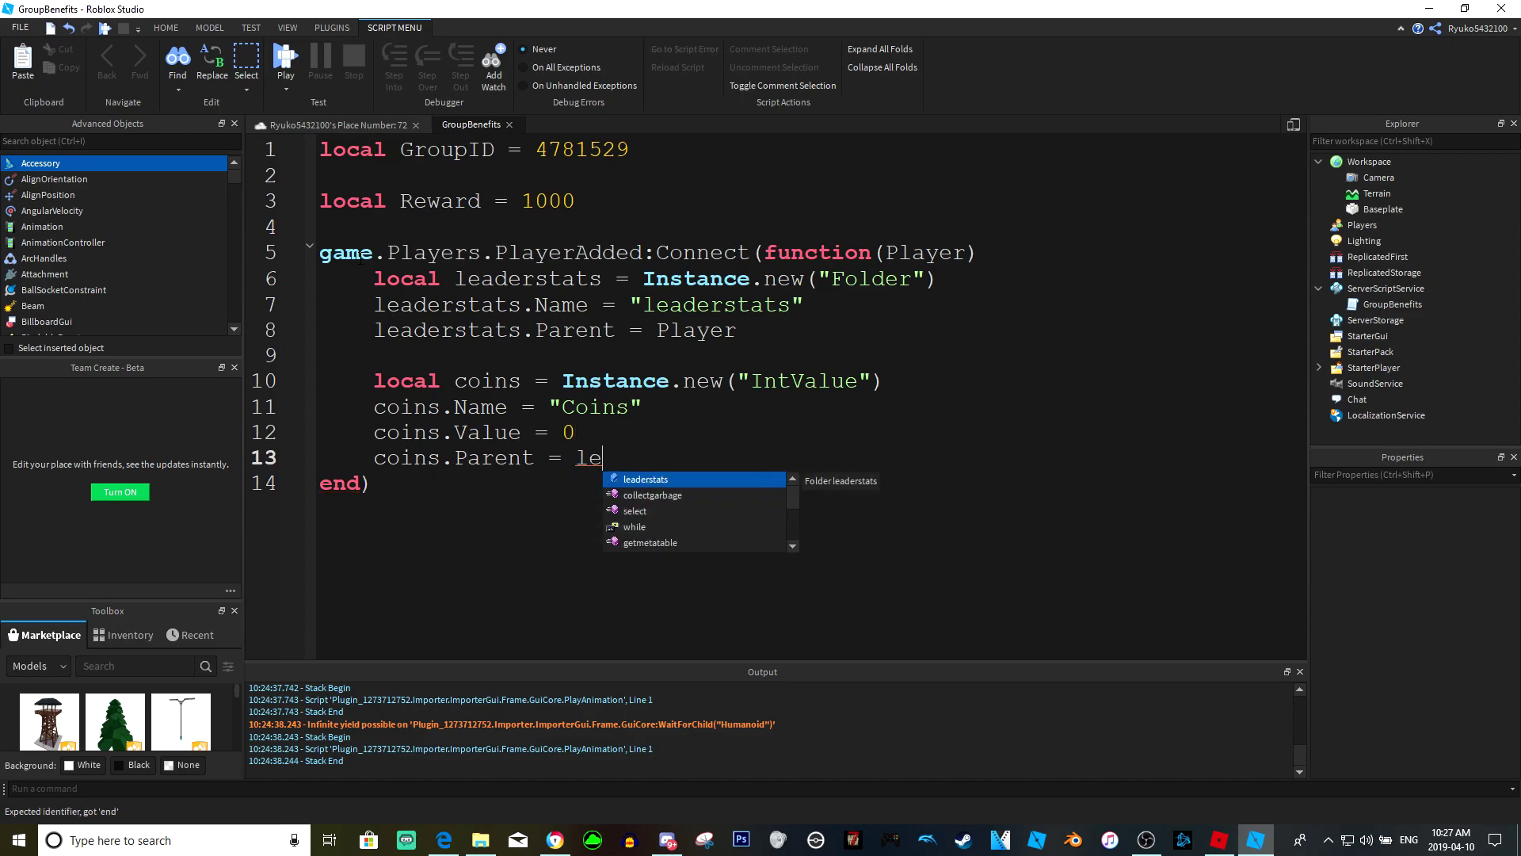
key("Tab")
key("Return")
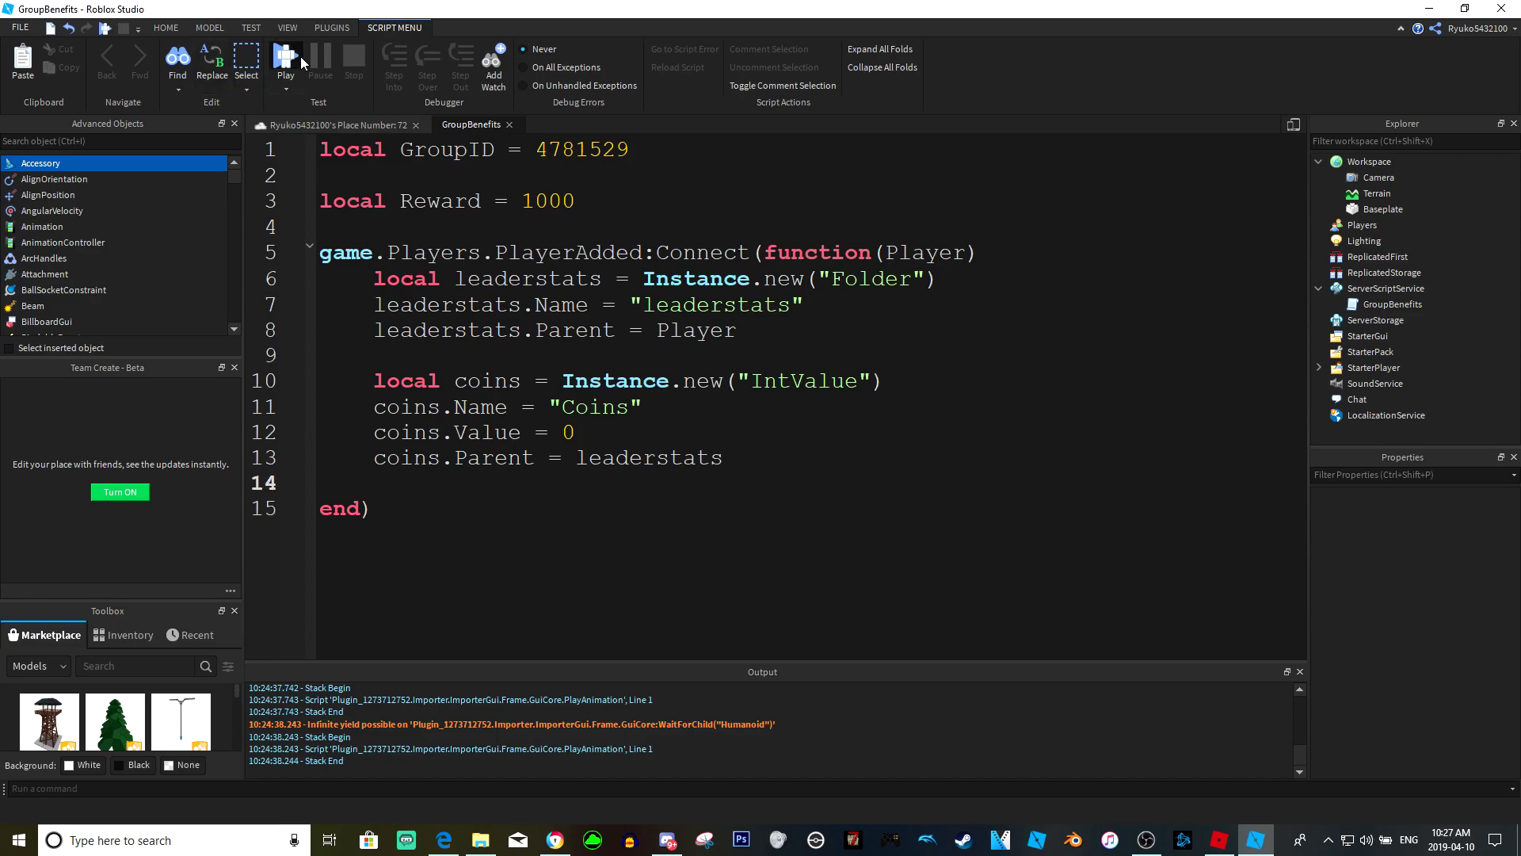
left_click(942, 447)
key("F5")
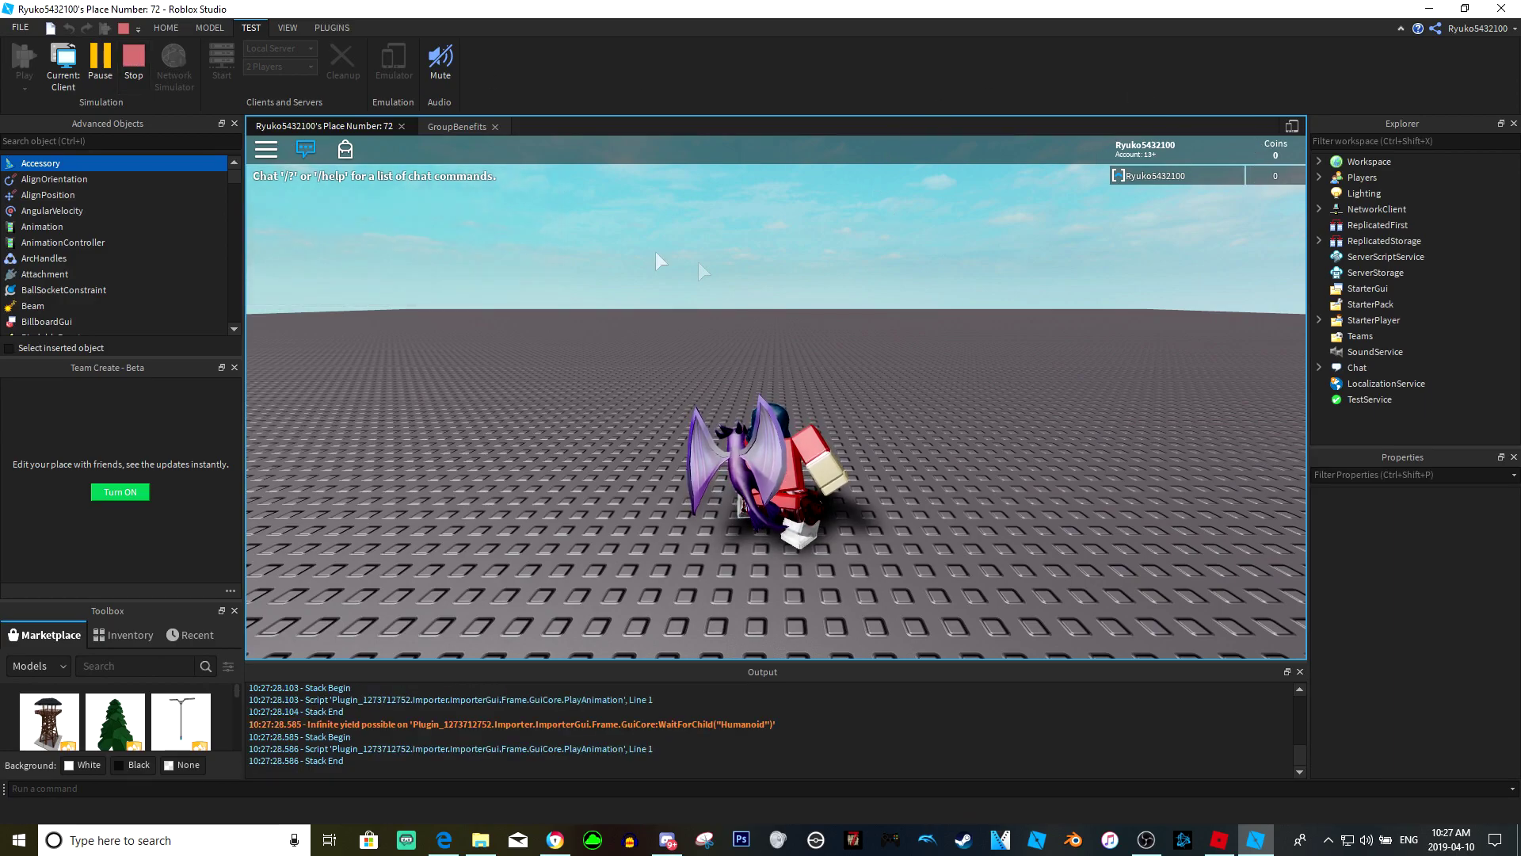
left_click(143, 60)
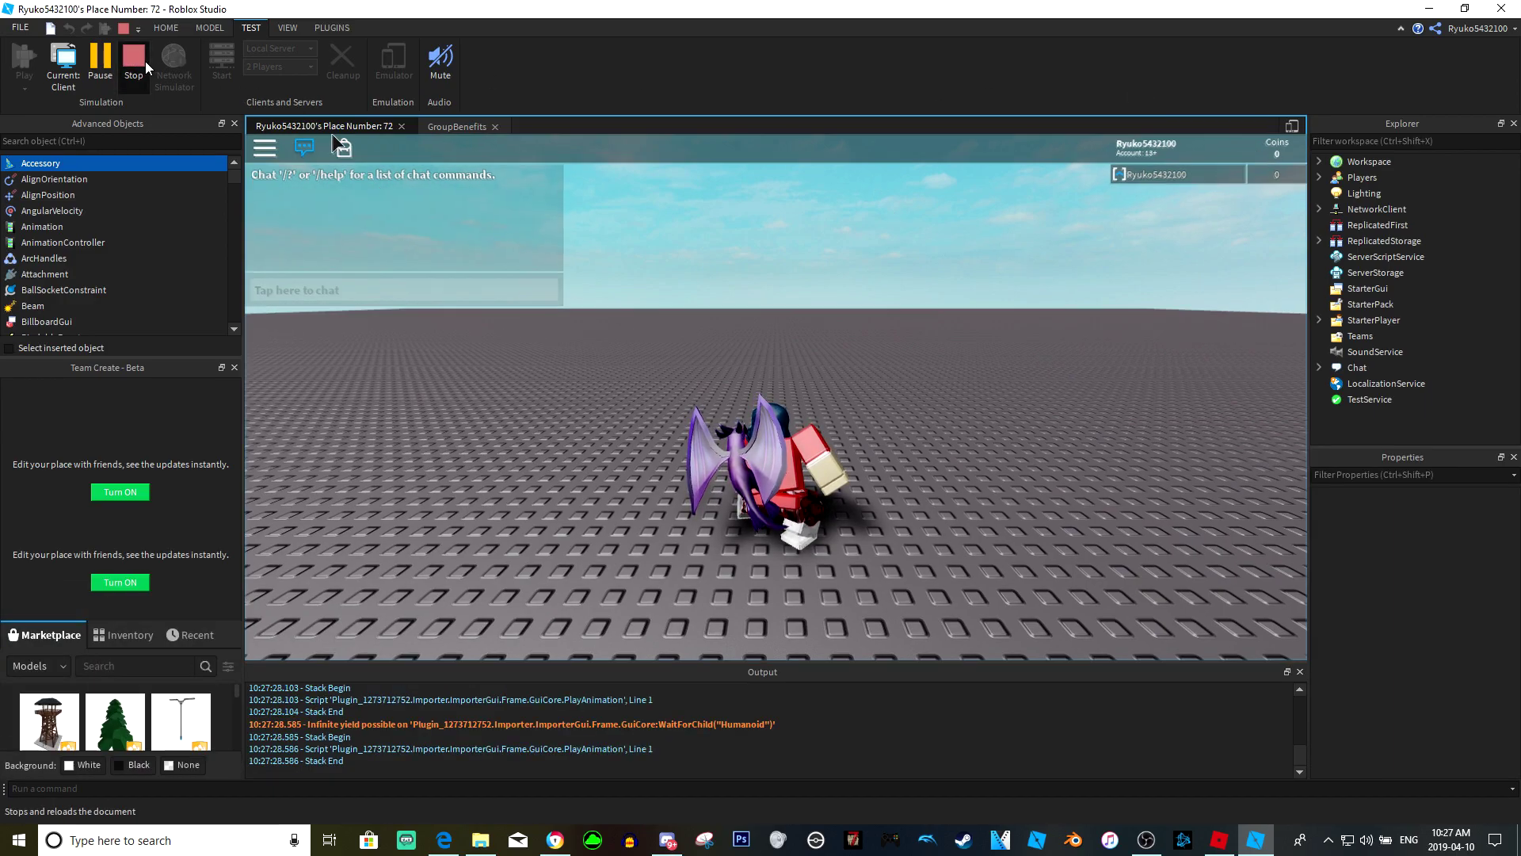
left_click(464, 125)
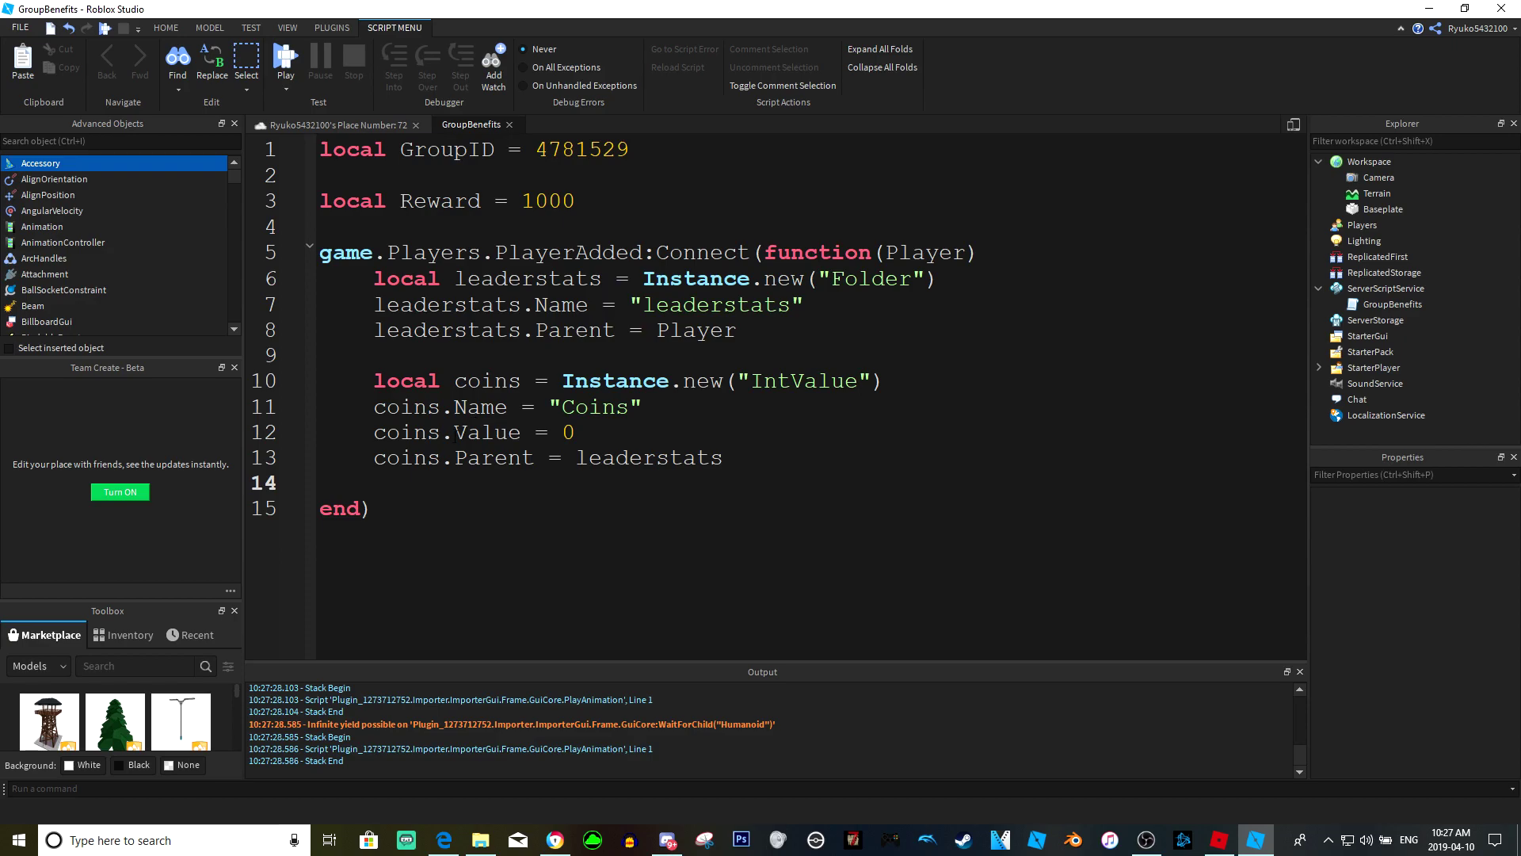
Start an 'if Player:IsInGroup(GroupID) then' block inside the PlayerAdded function
key("Return")
key("Return")
key("Up")
type("if")
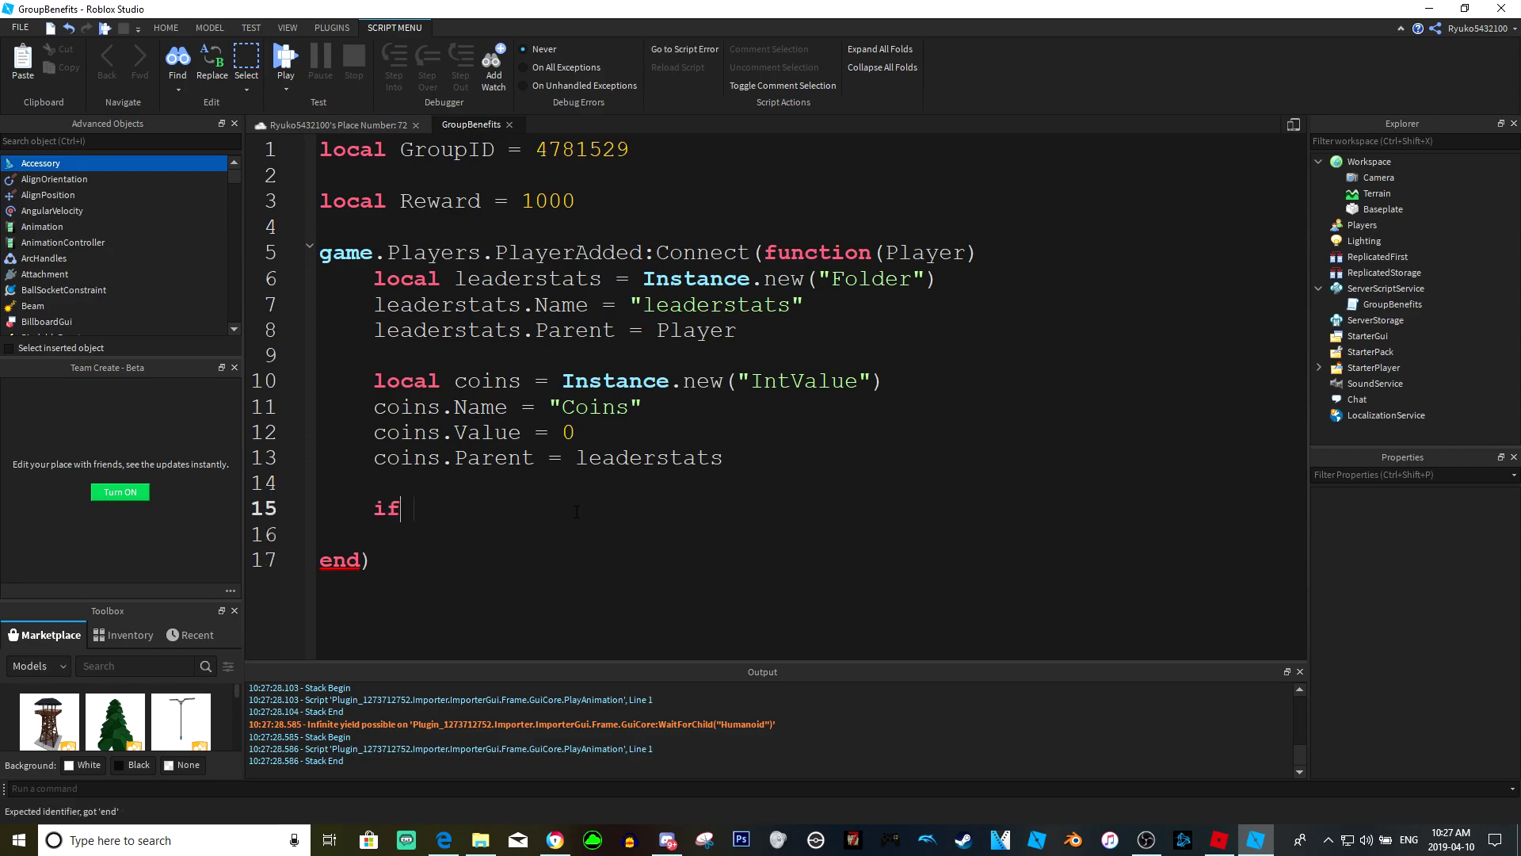
type(" p")
key("Tab")
type(":IsInG")
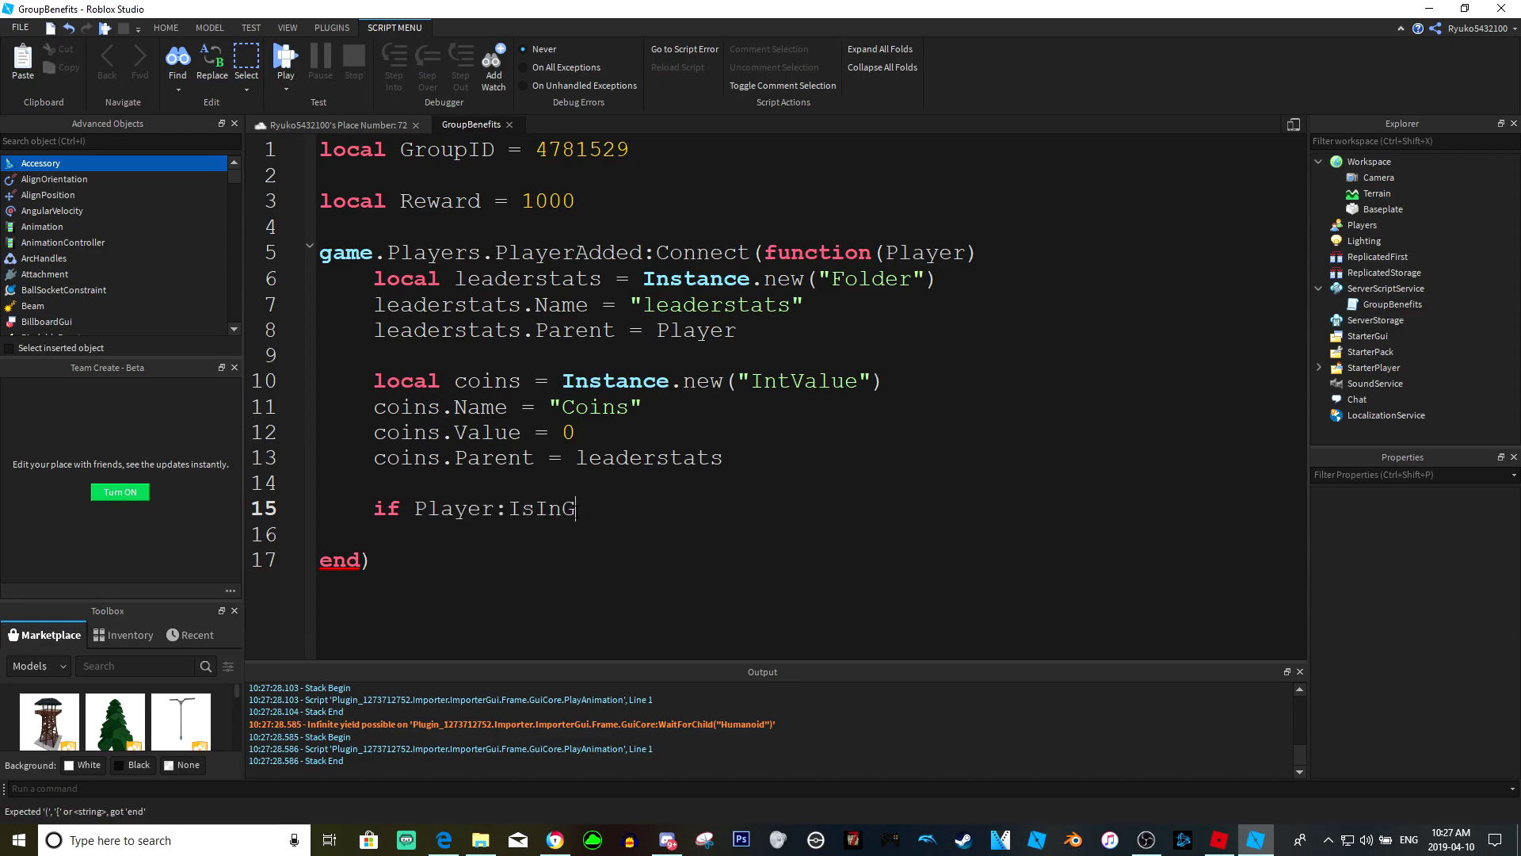
type("roup(")
key("Escape")
type("p")
type("(")
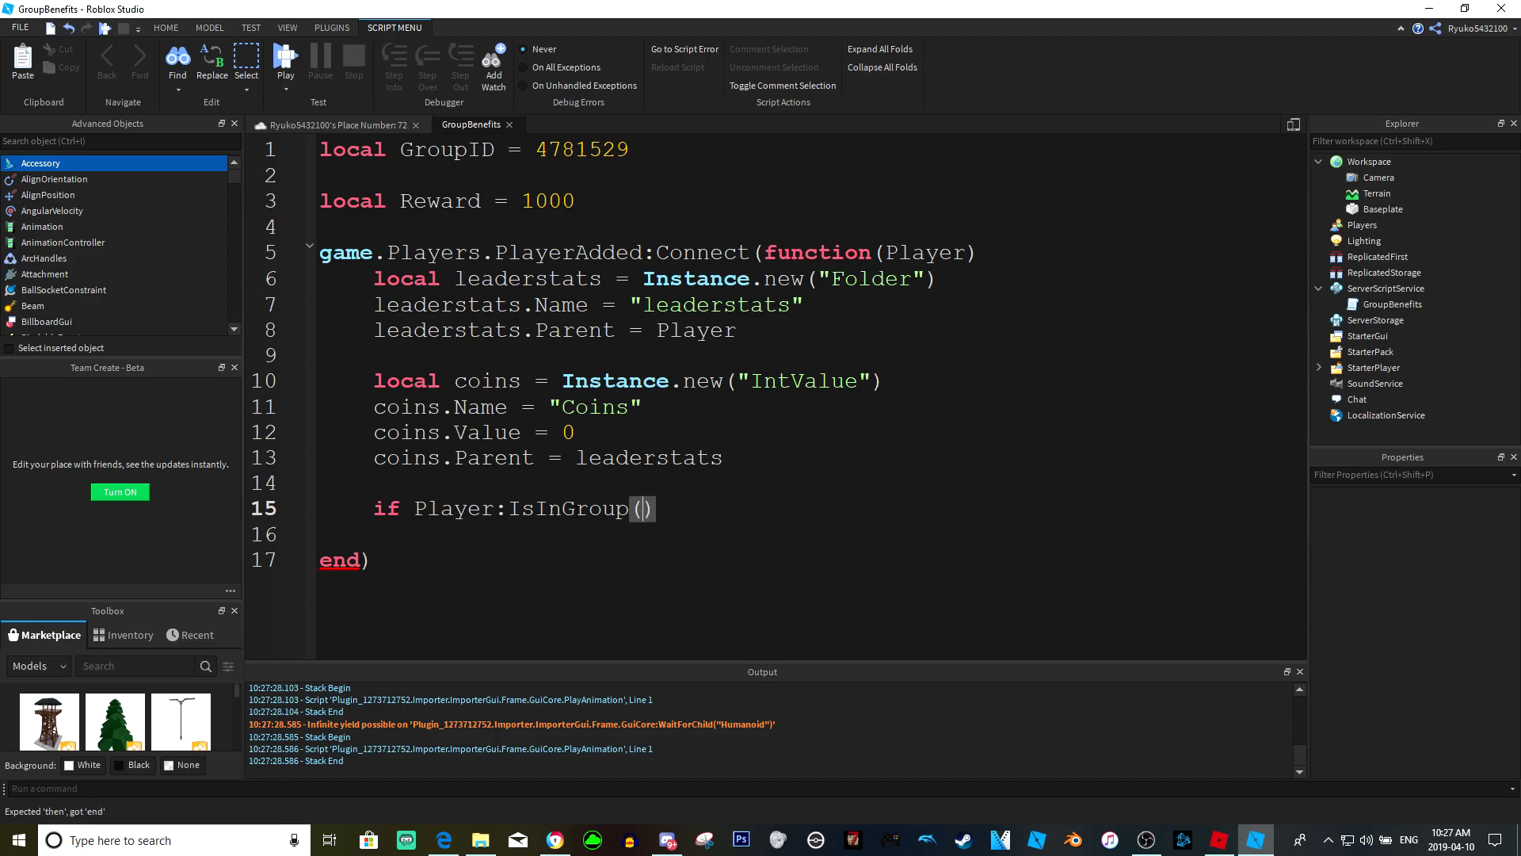
type("Grou")
key("Tab")
key("End")
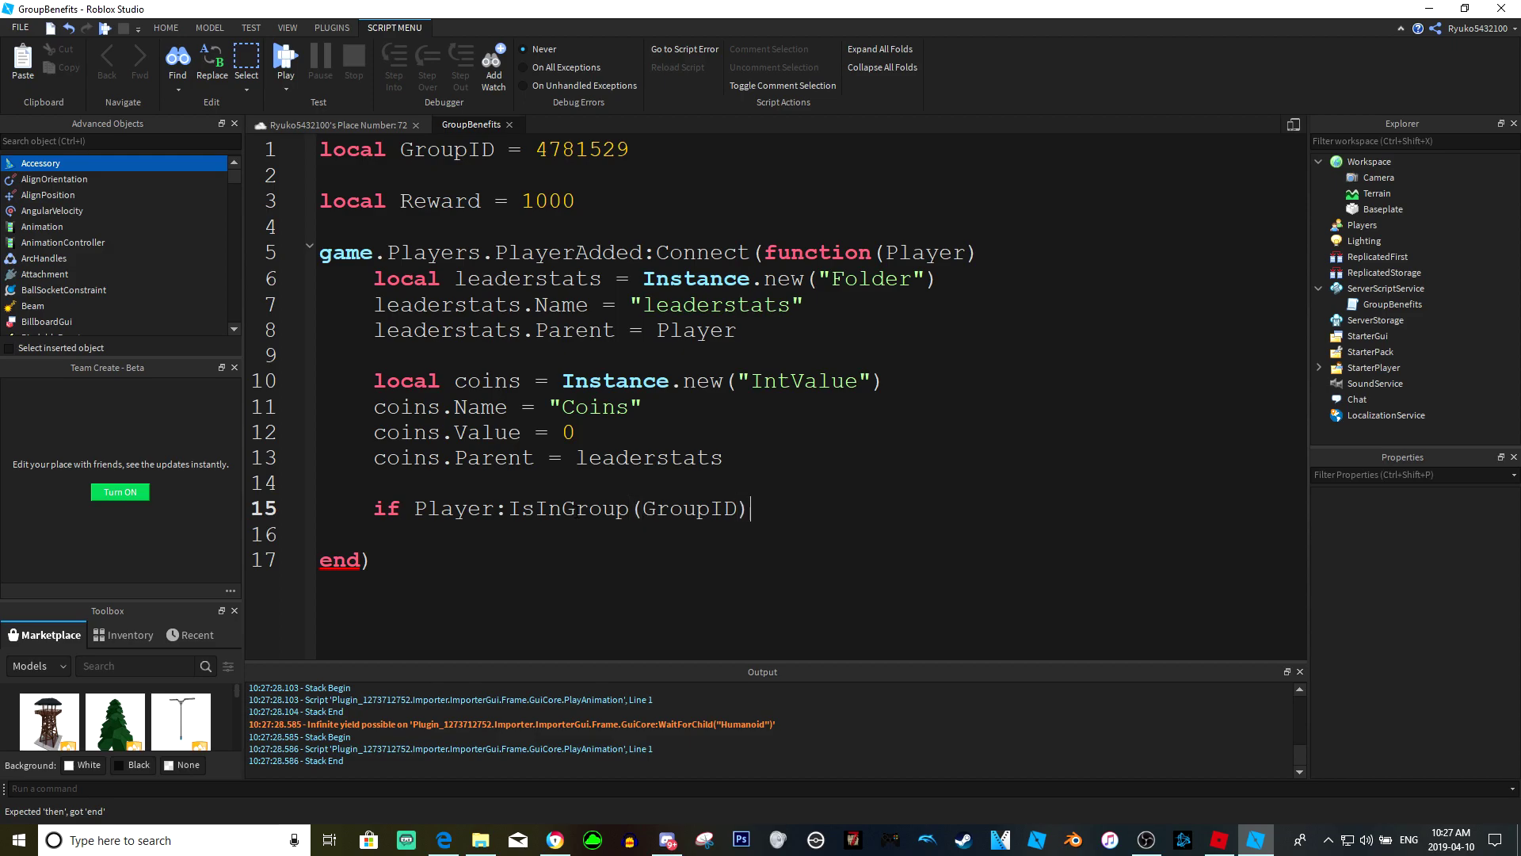
type(" then")
key("Return")
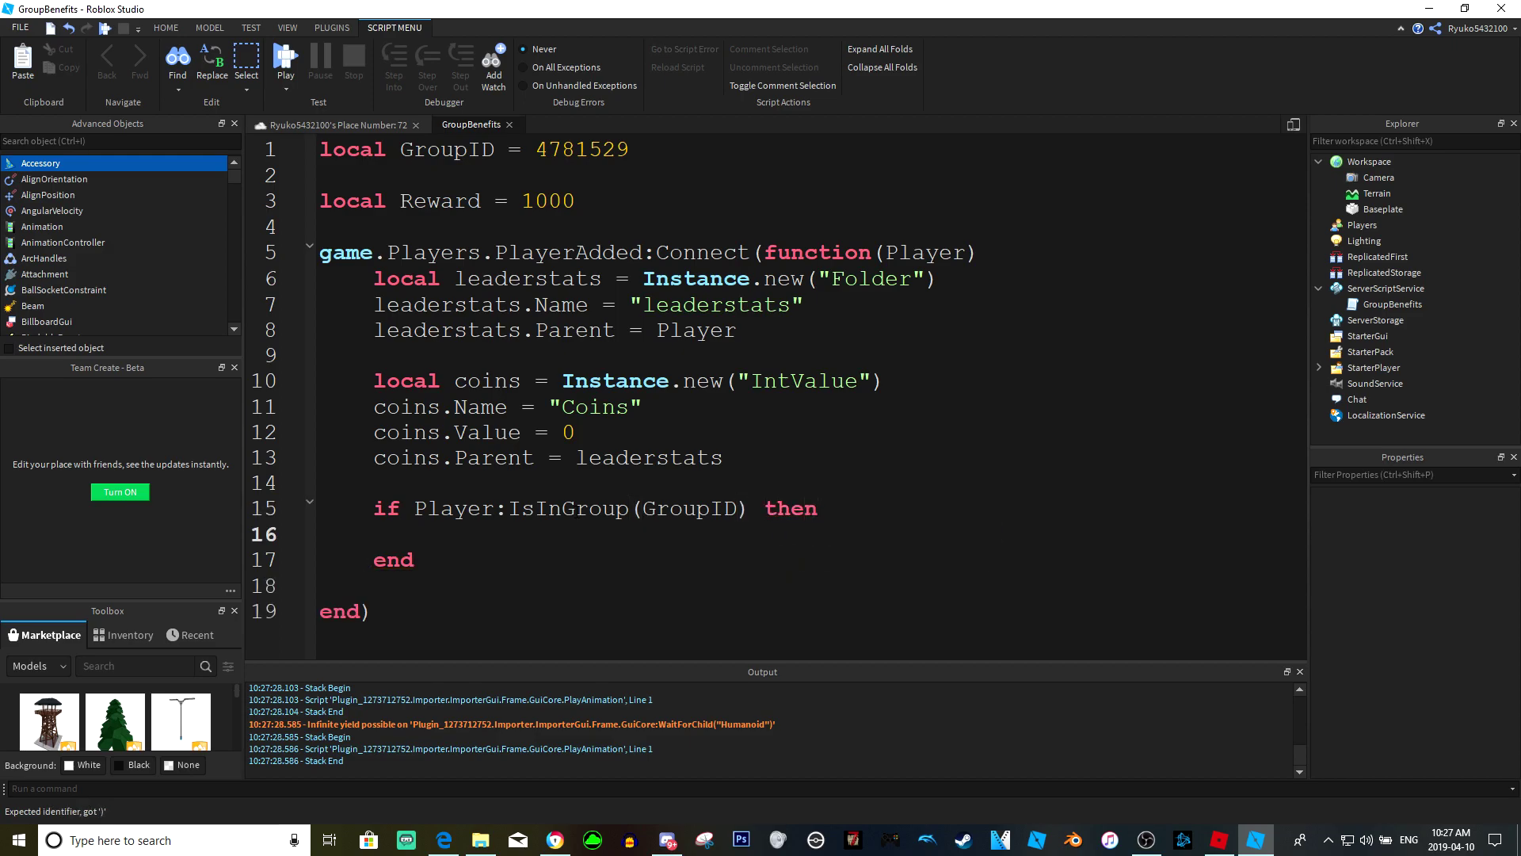
Inside the block, write 'coins.Value = coins.Value + Reward'
type("coins.Value = coins.Value ")
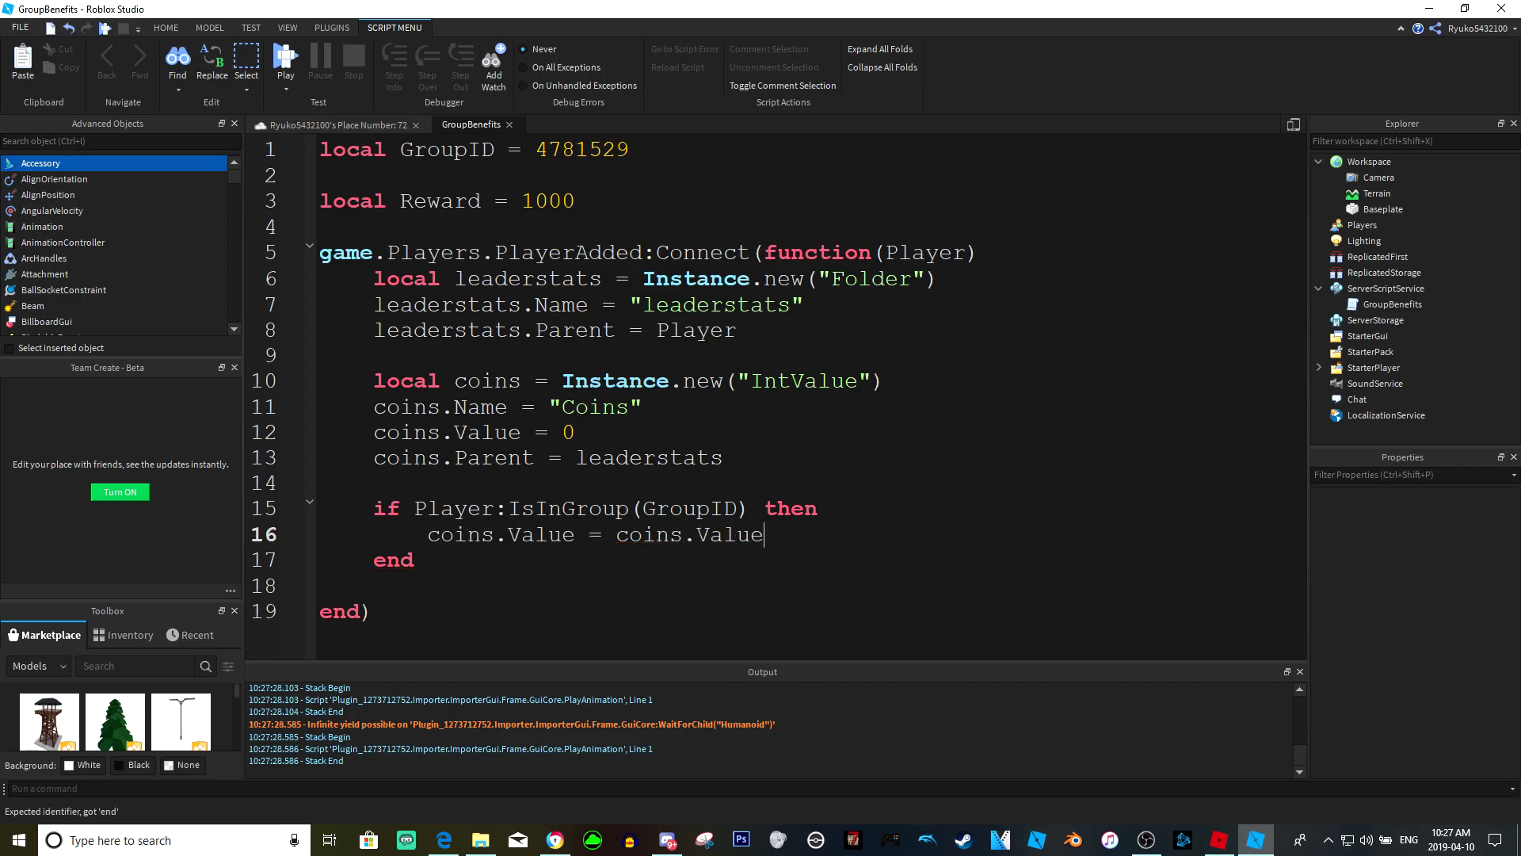
type("+ return")
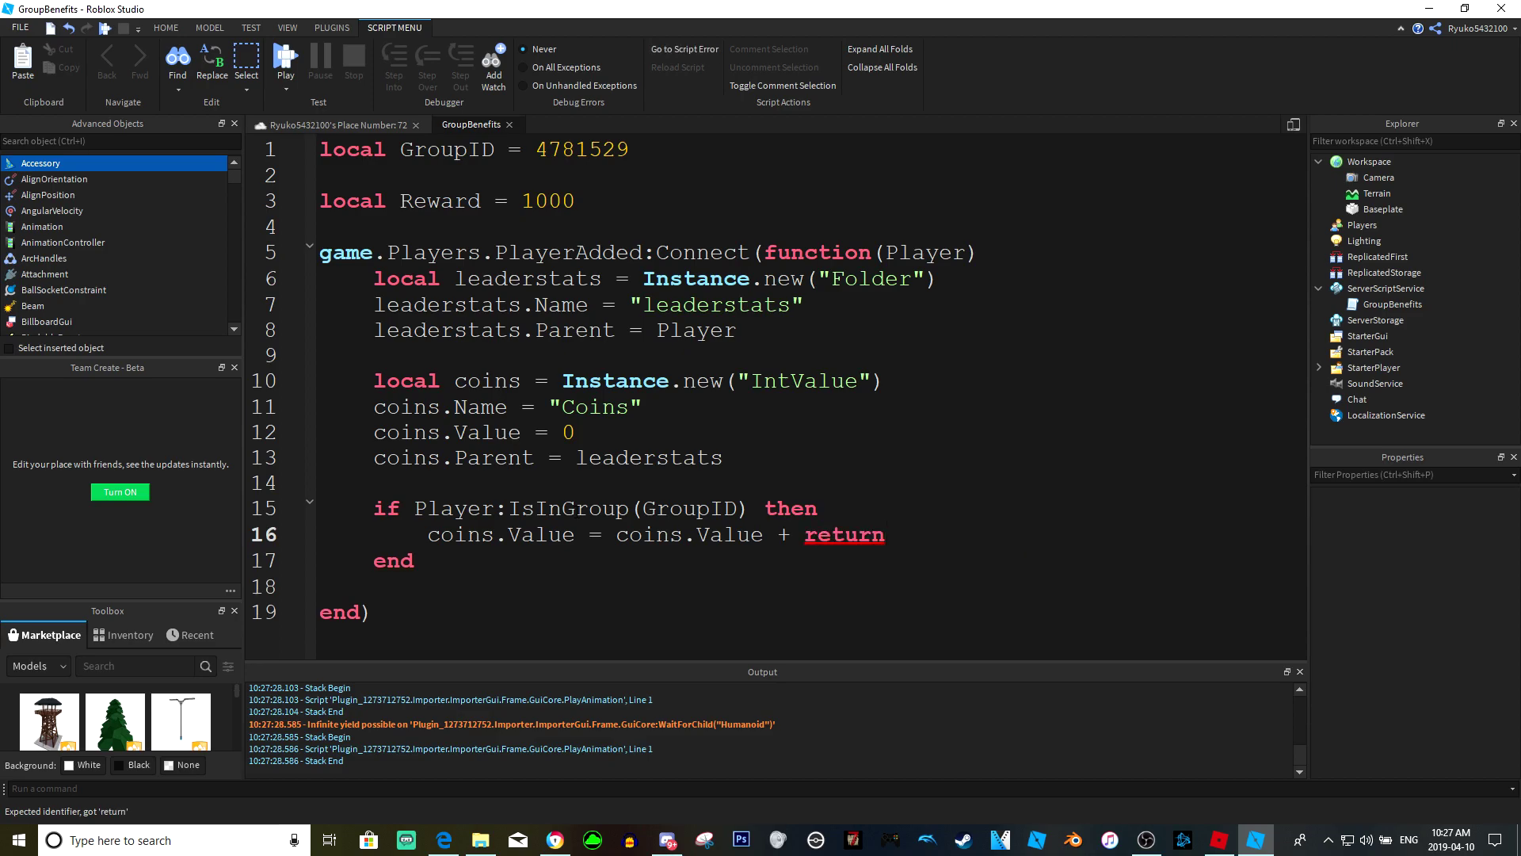
key("BackSpace")
key("BackSpace")
key("BackSpace")
key("BackSpace")
type("wa")
key("Tab")
key("Up")
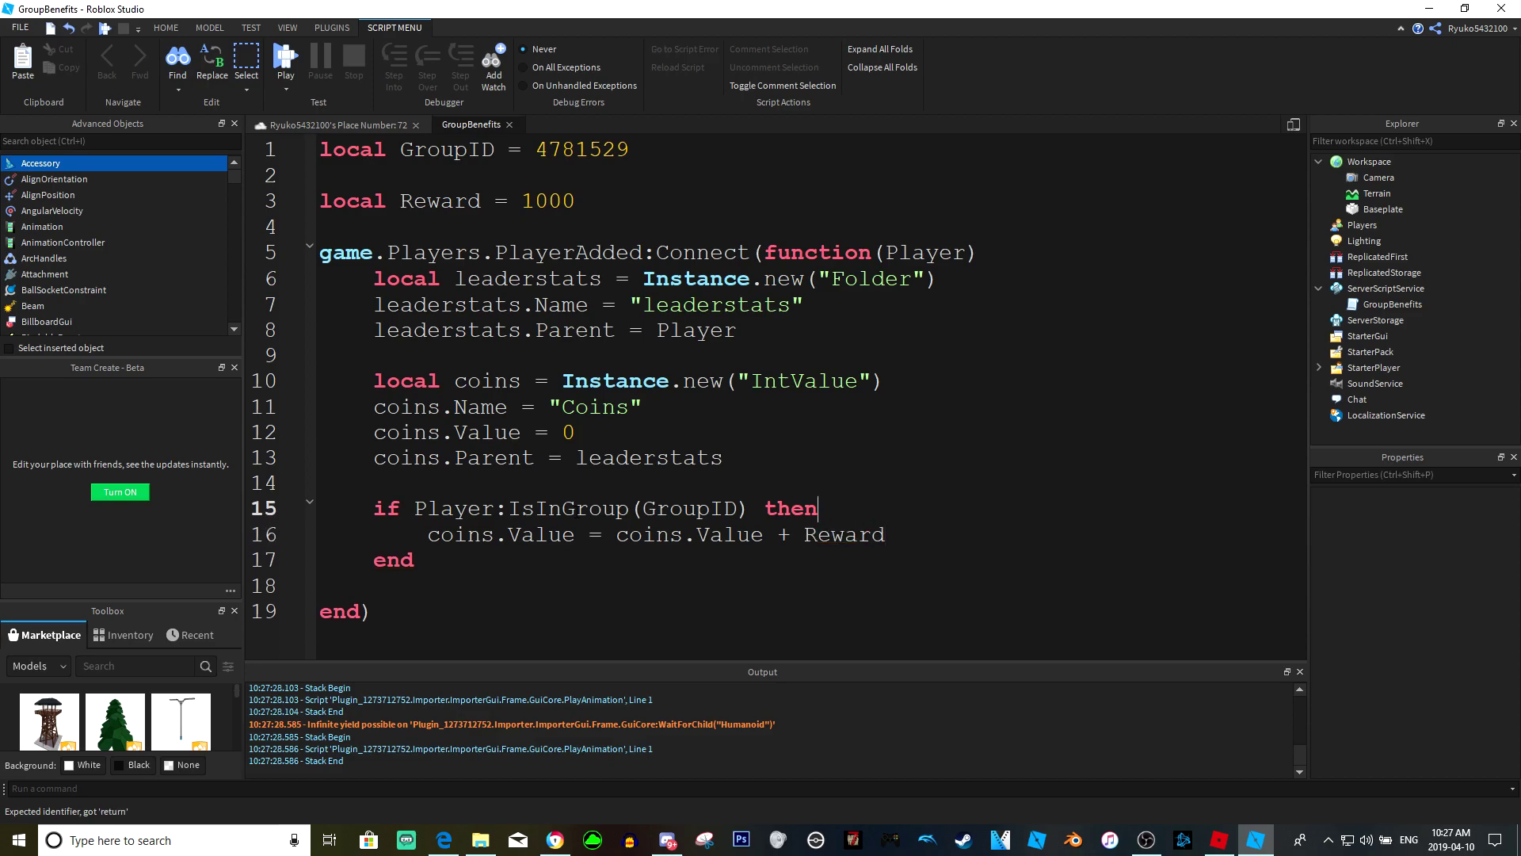
Add a print line inside the if block starting with the text "Recieved"
key("Down")
key("Down")
key("Up")
key("Return")
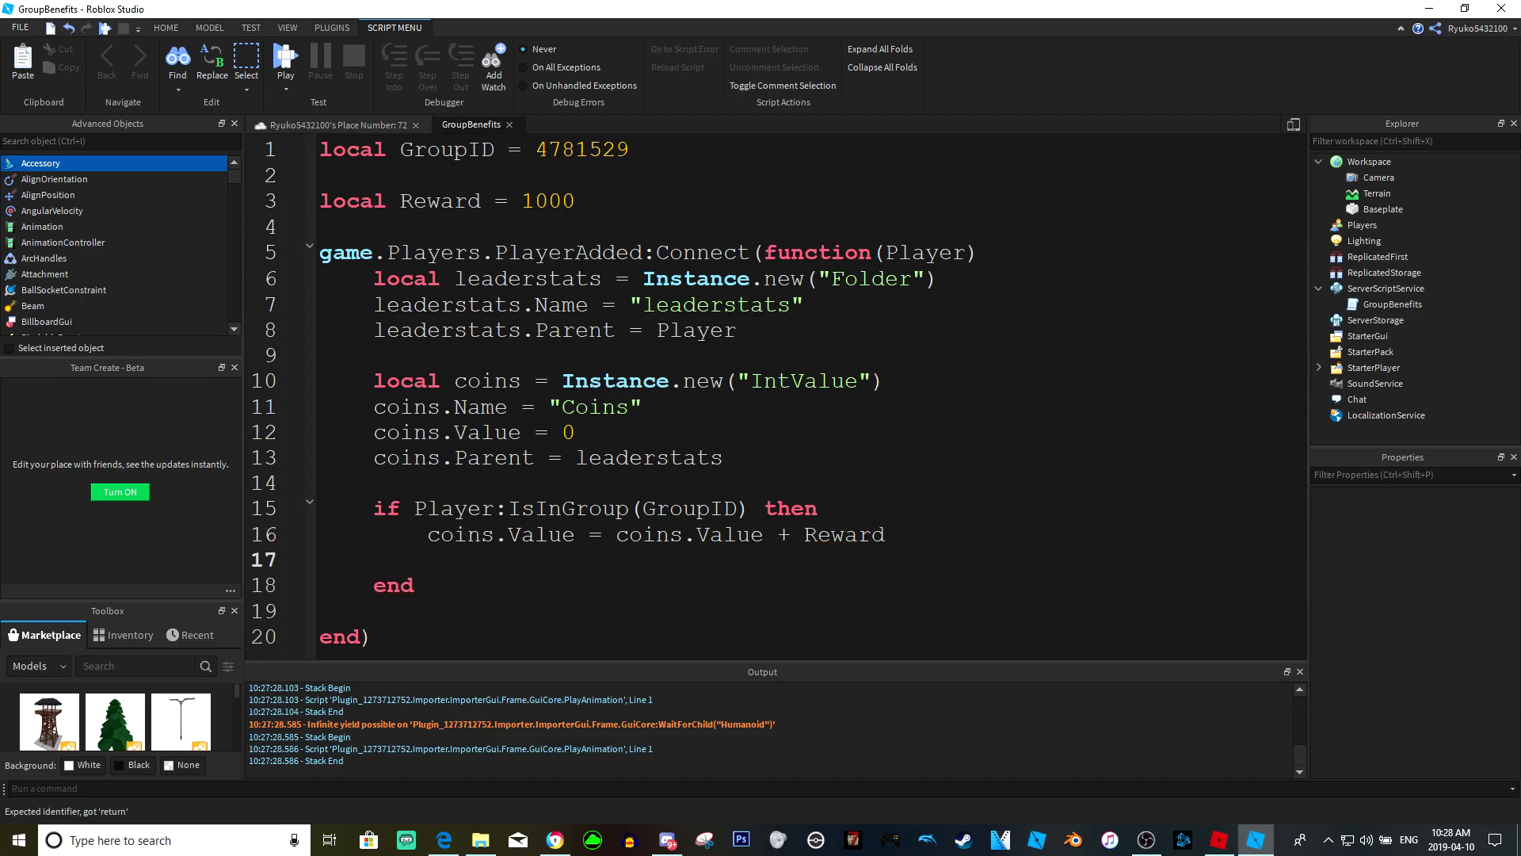
type("pr")
key("Tab")
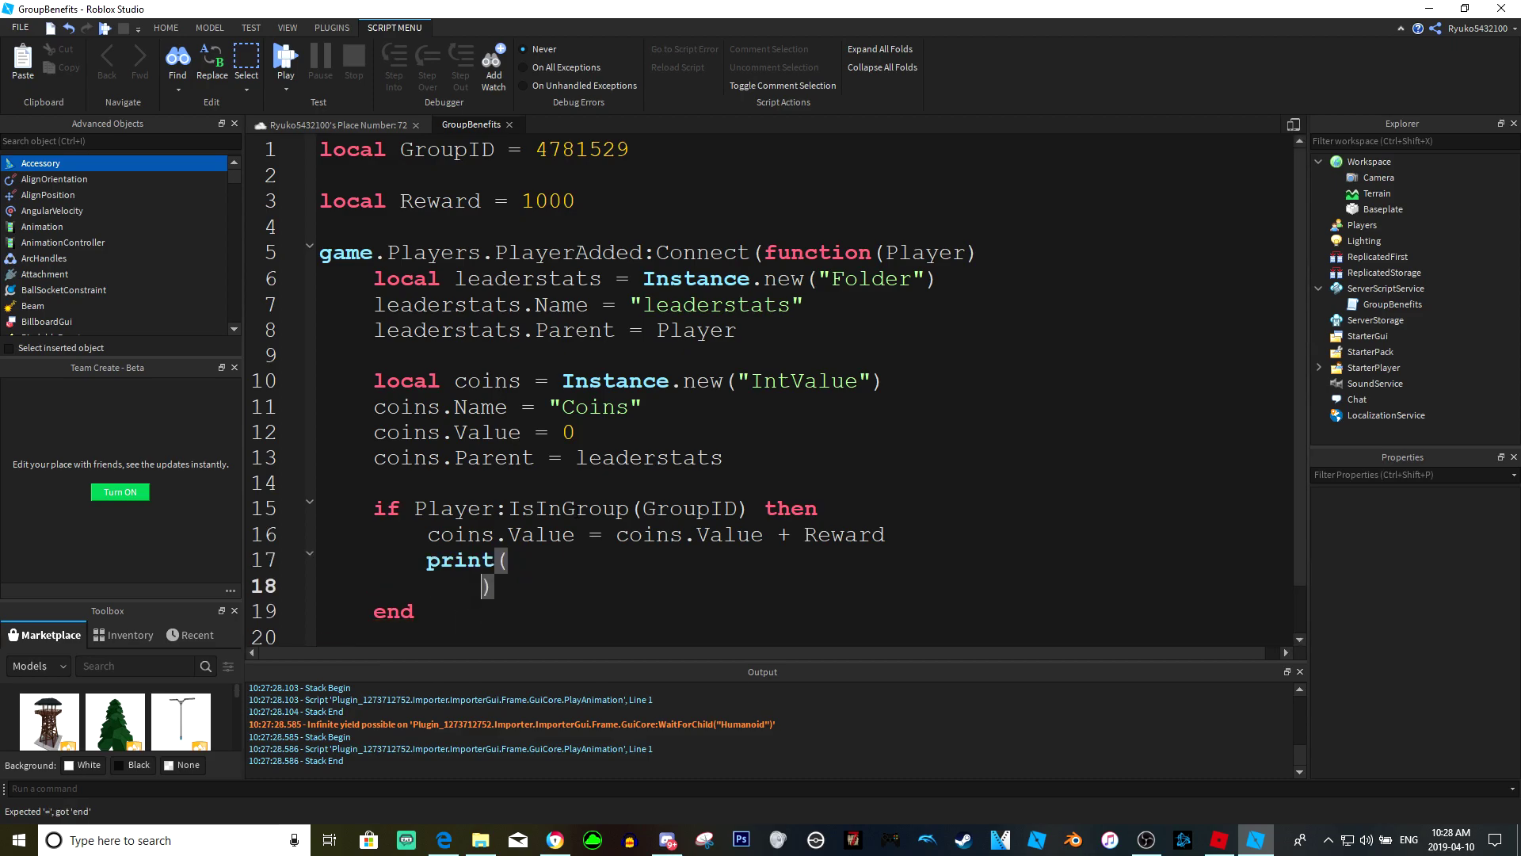
type("\"Pla")
key("BackSpace")
key("BackSpace")
key("BackSpace")
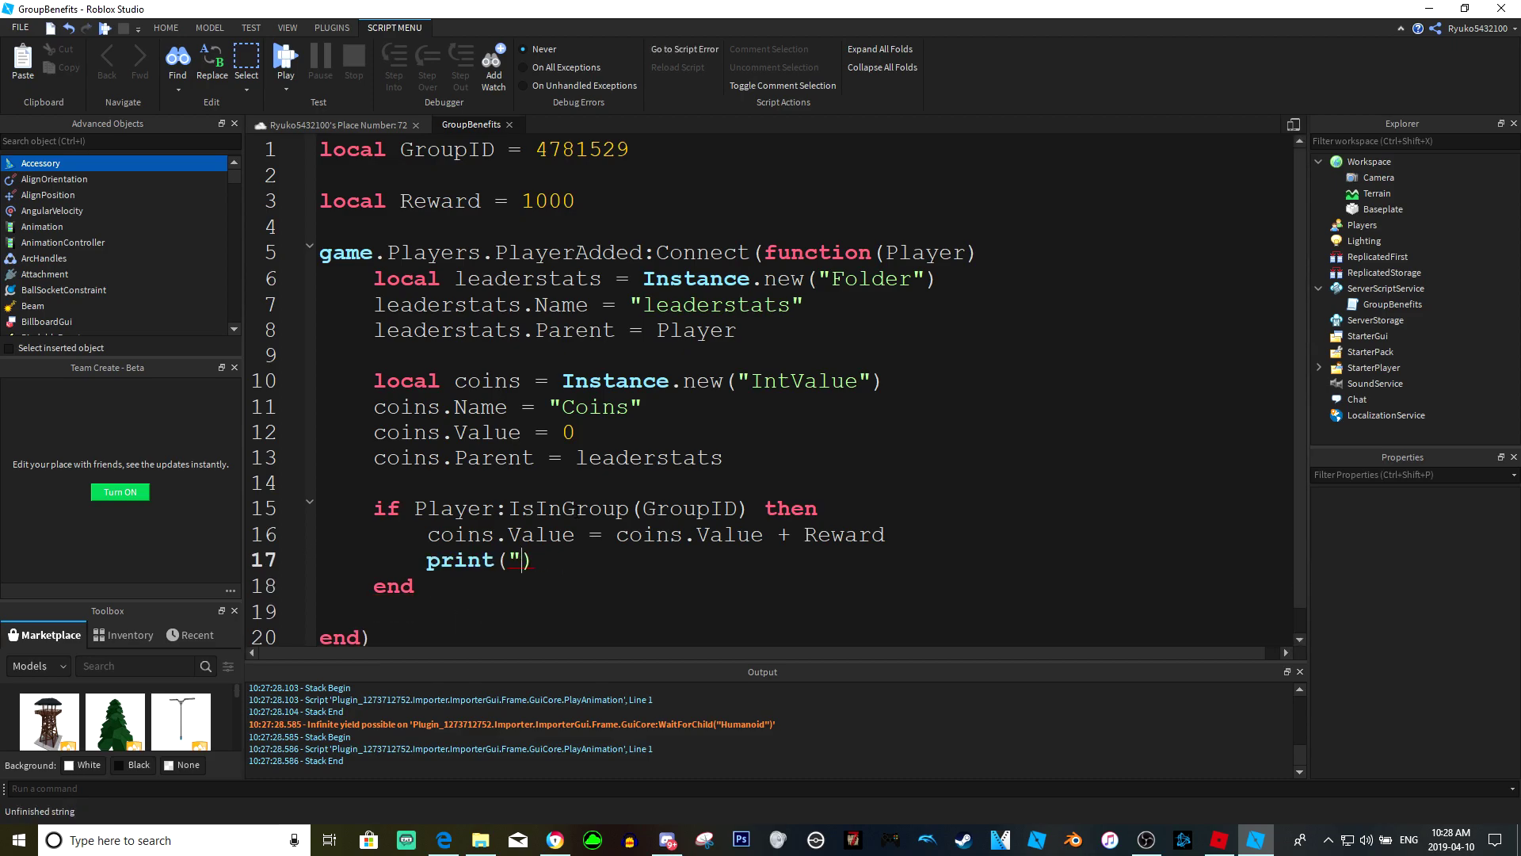
type("\"")
key("Left")
type("Recive")
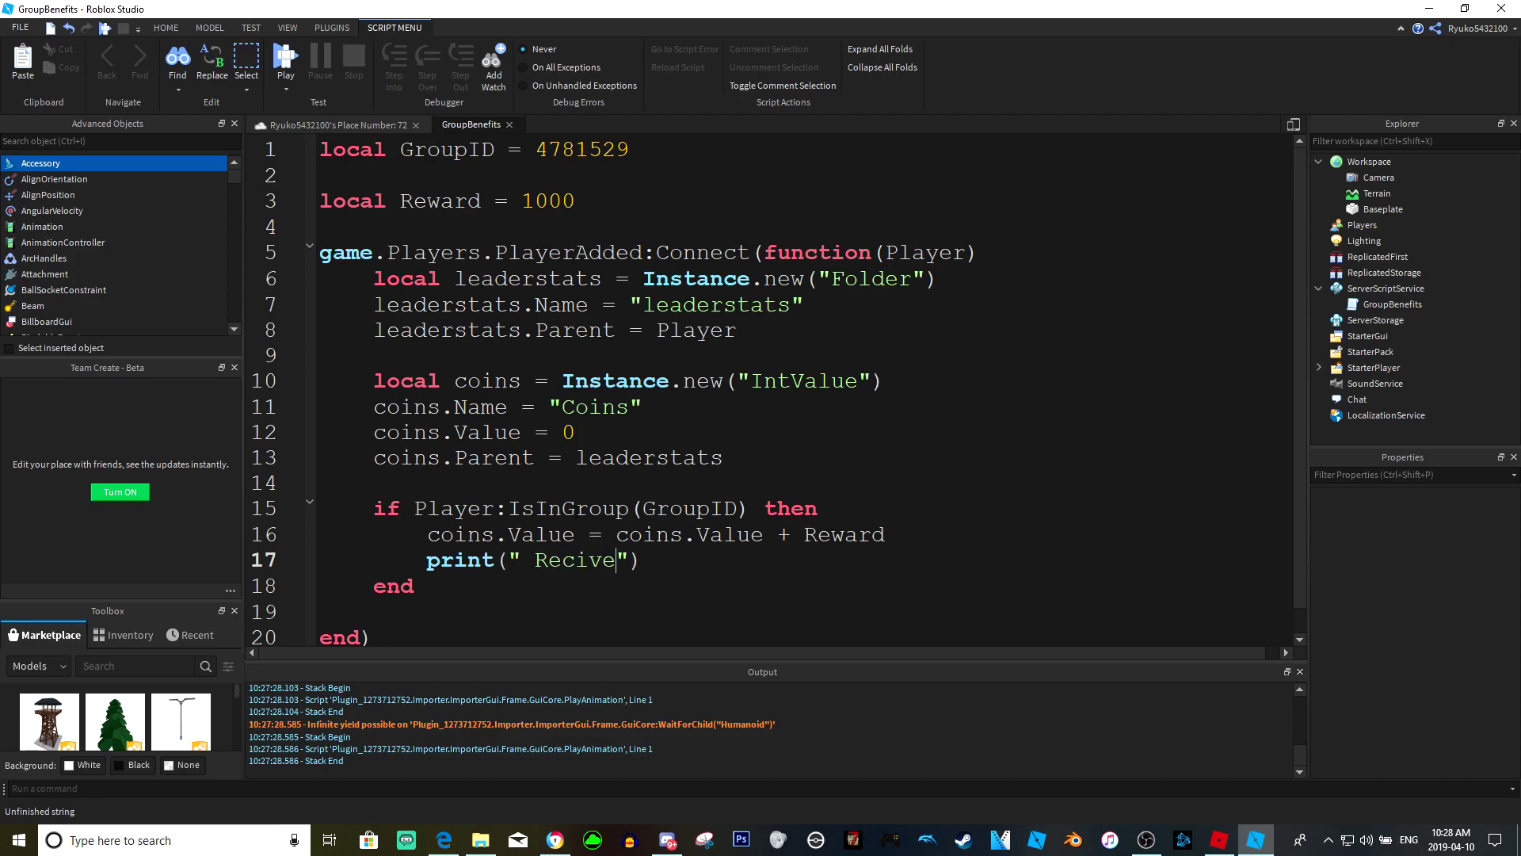
key("BackSpace")
key("BackSpace")
type("ev")
type("ed")
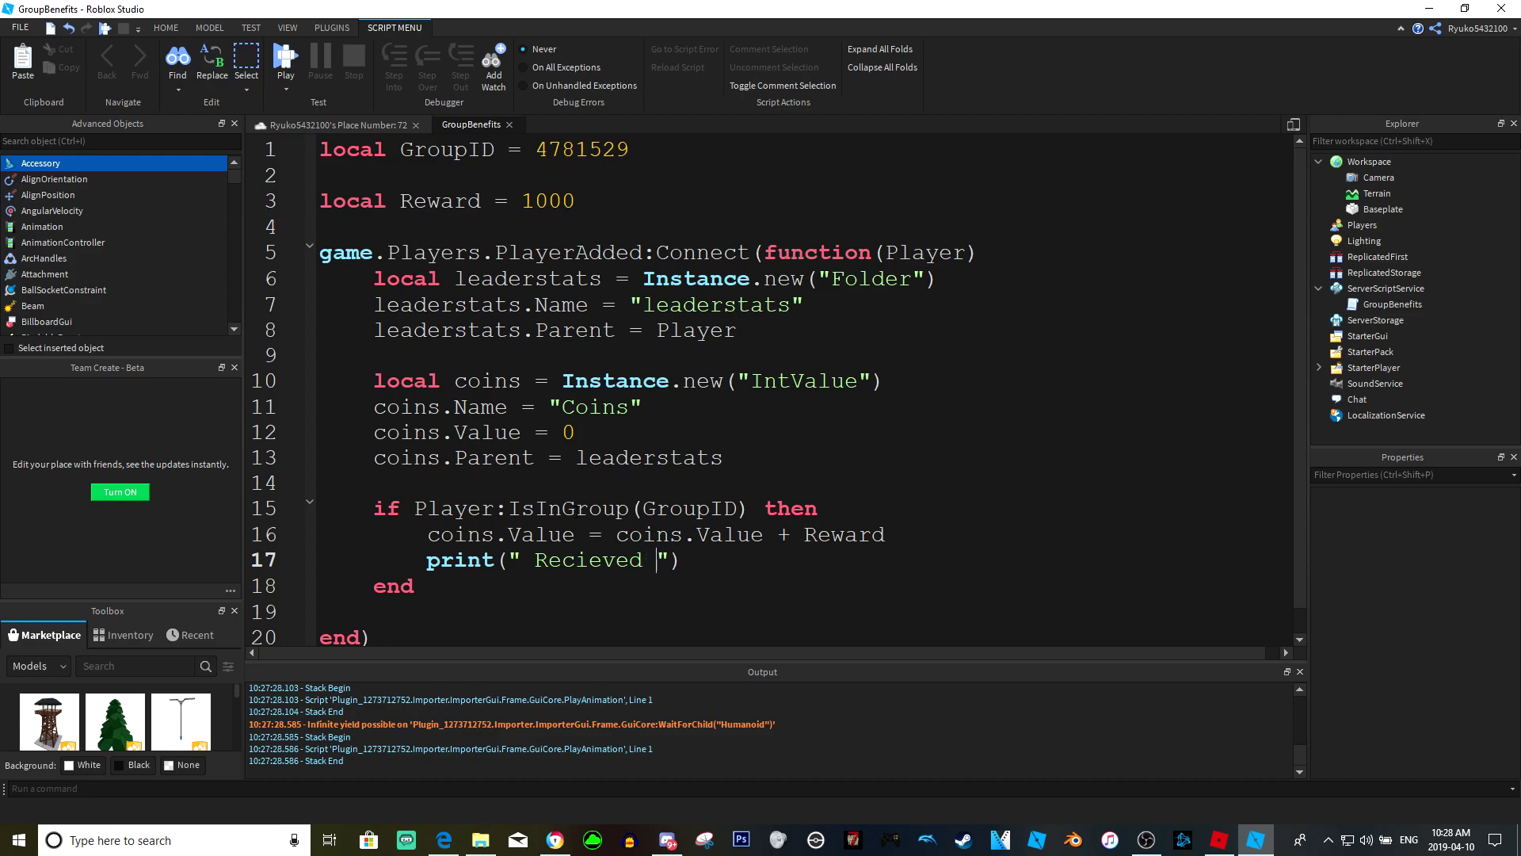
key("Right")
Extend the print with Reward, " Coins For Being In The Group!" and a Player.Name prefix
type("..")
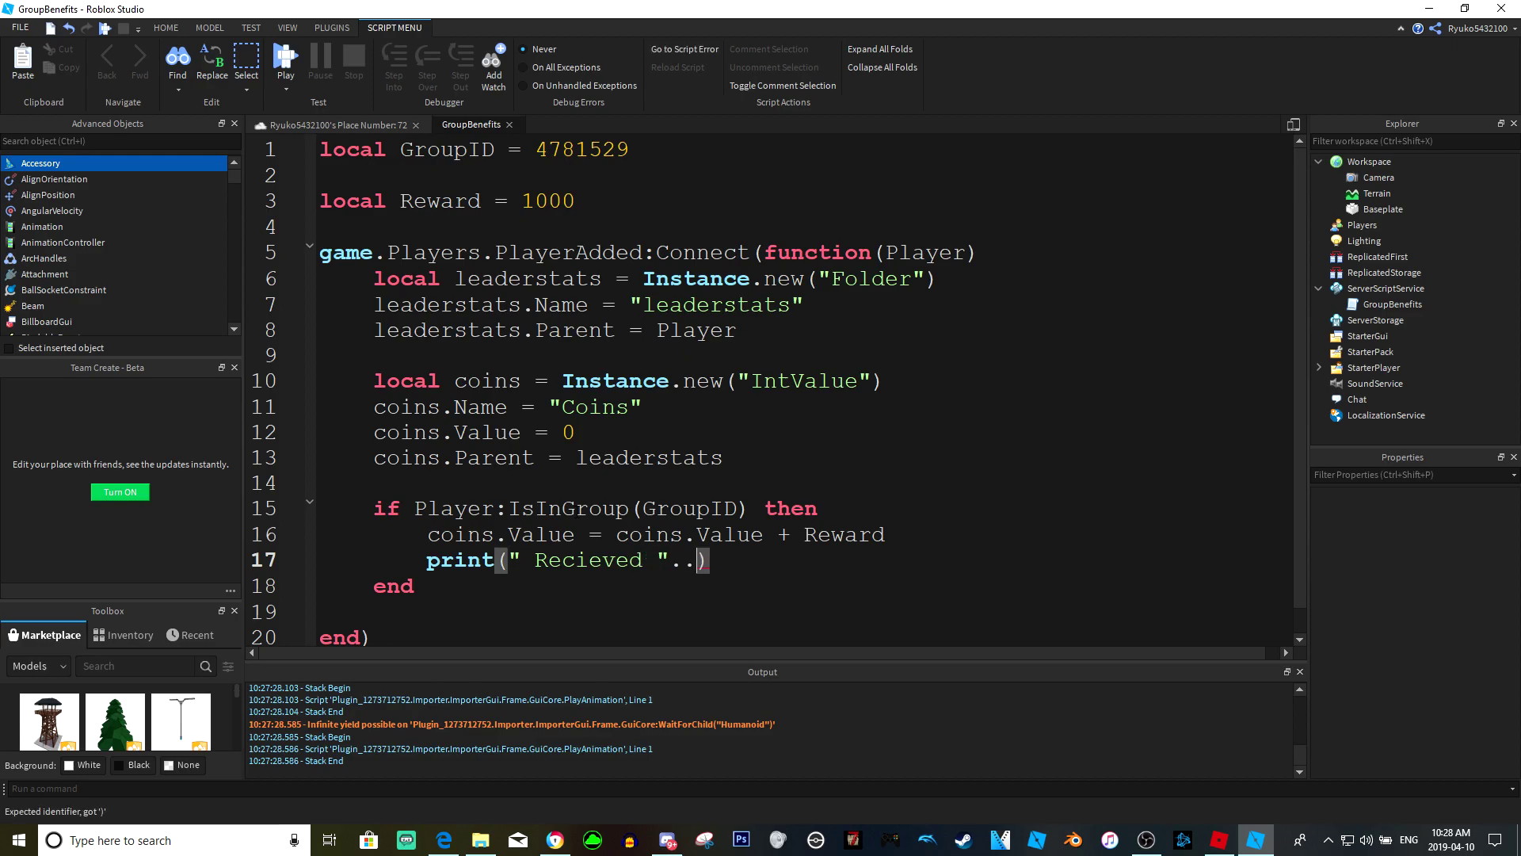
type("Rwar")
key("BackSpace")
key("BackSpace")
key("BackSpace")
type("e")
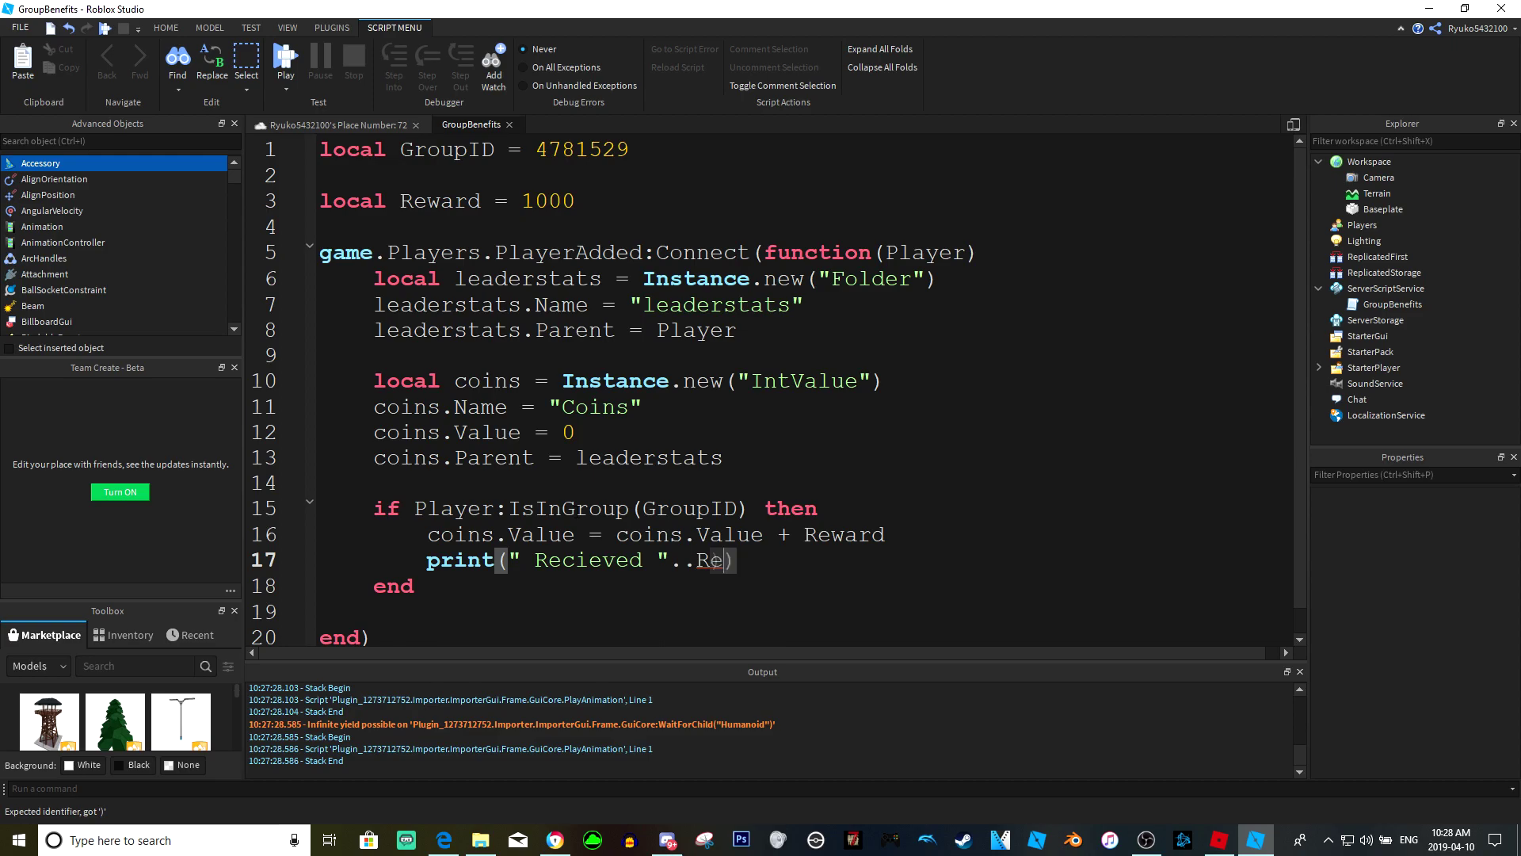
type("ward..\" Co")
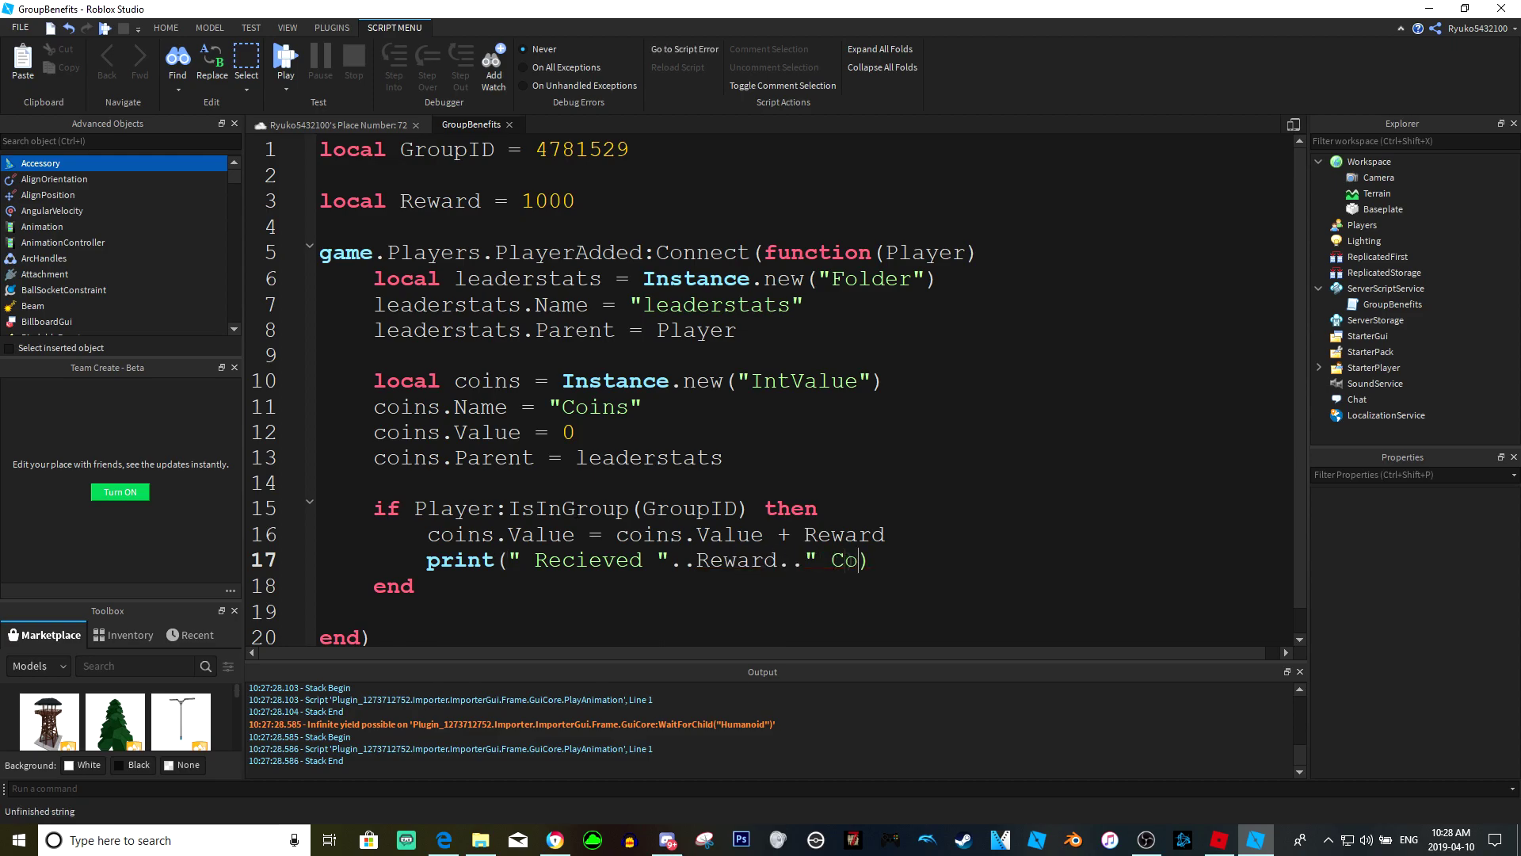
type("ins\"")
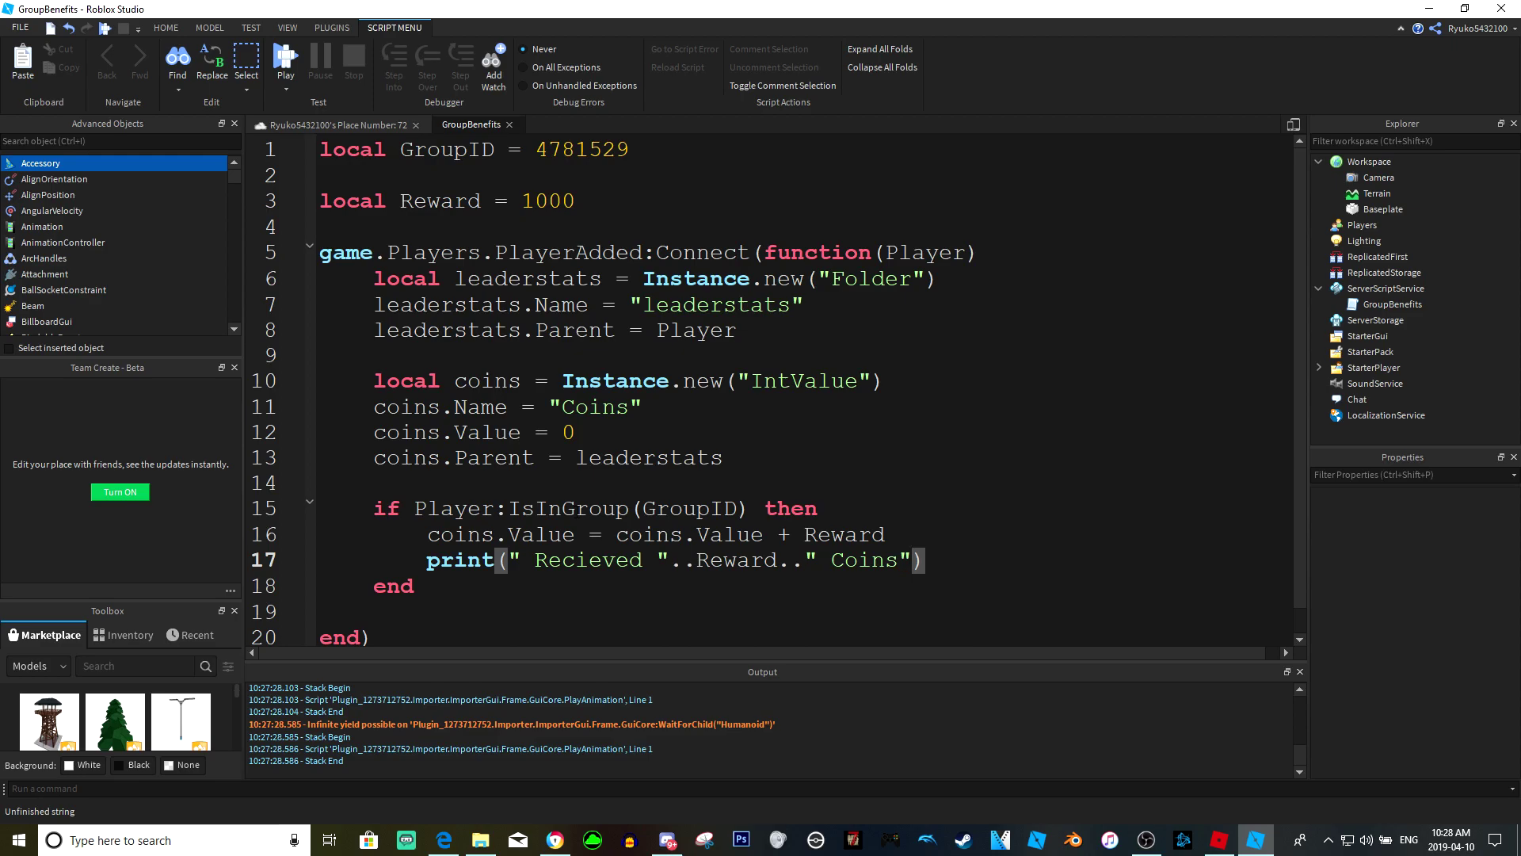
key("Left")
type("For Being In The Group!")
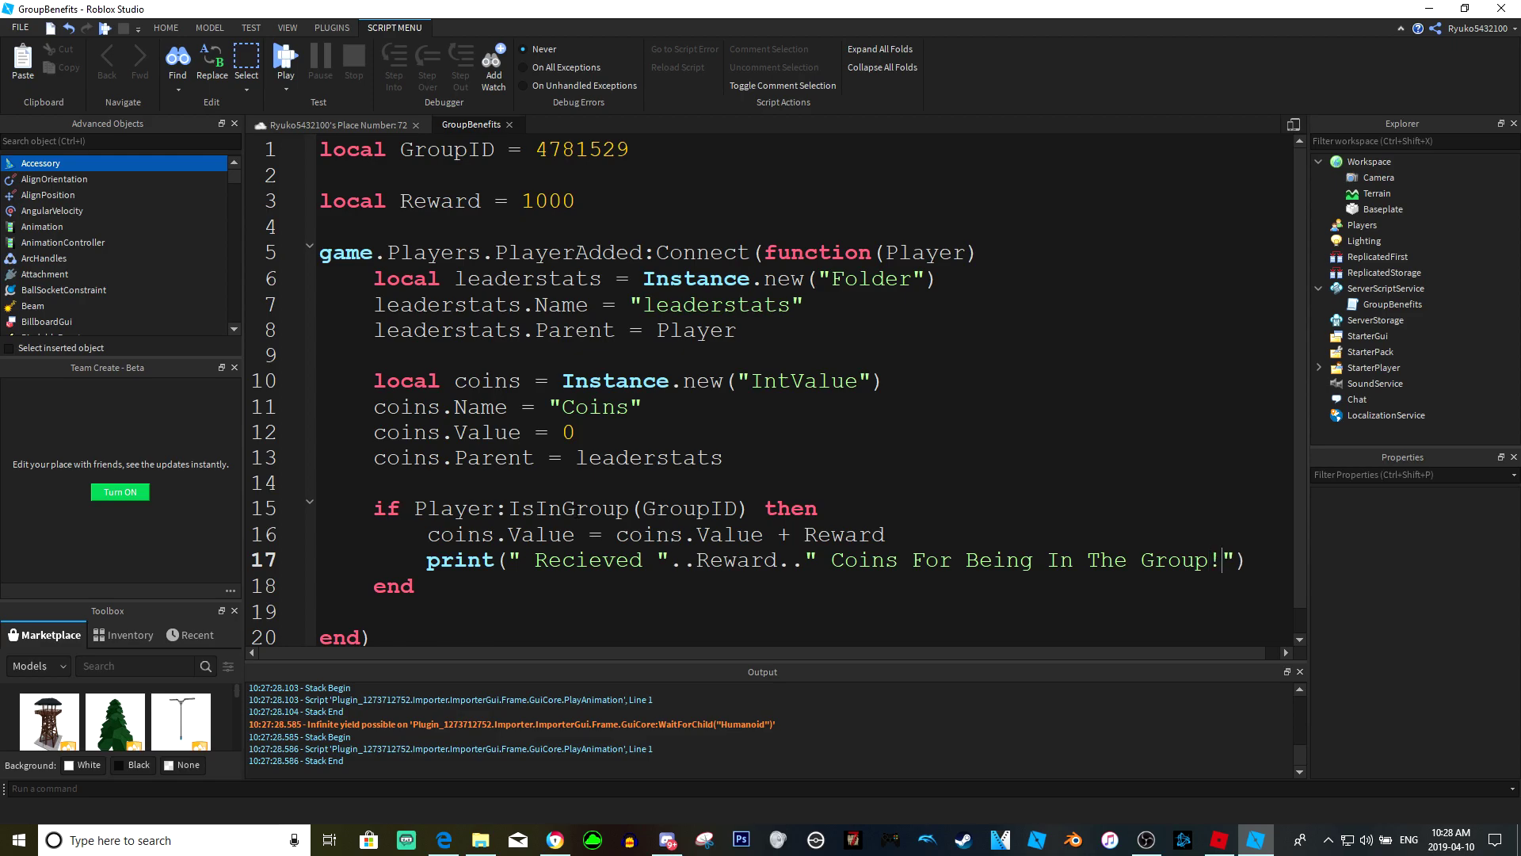
left_click(511, 560)
type("Player.")
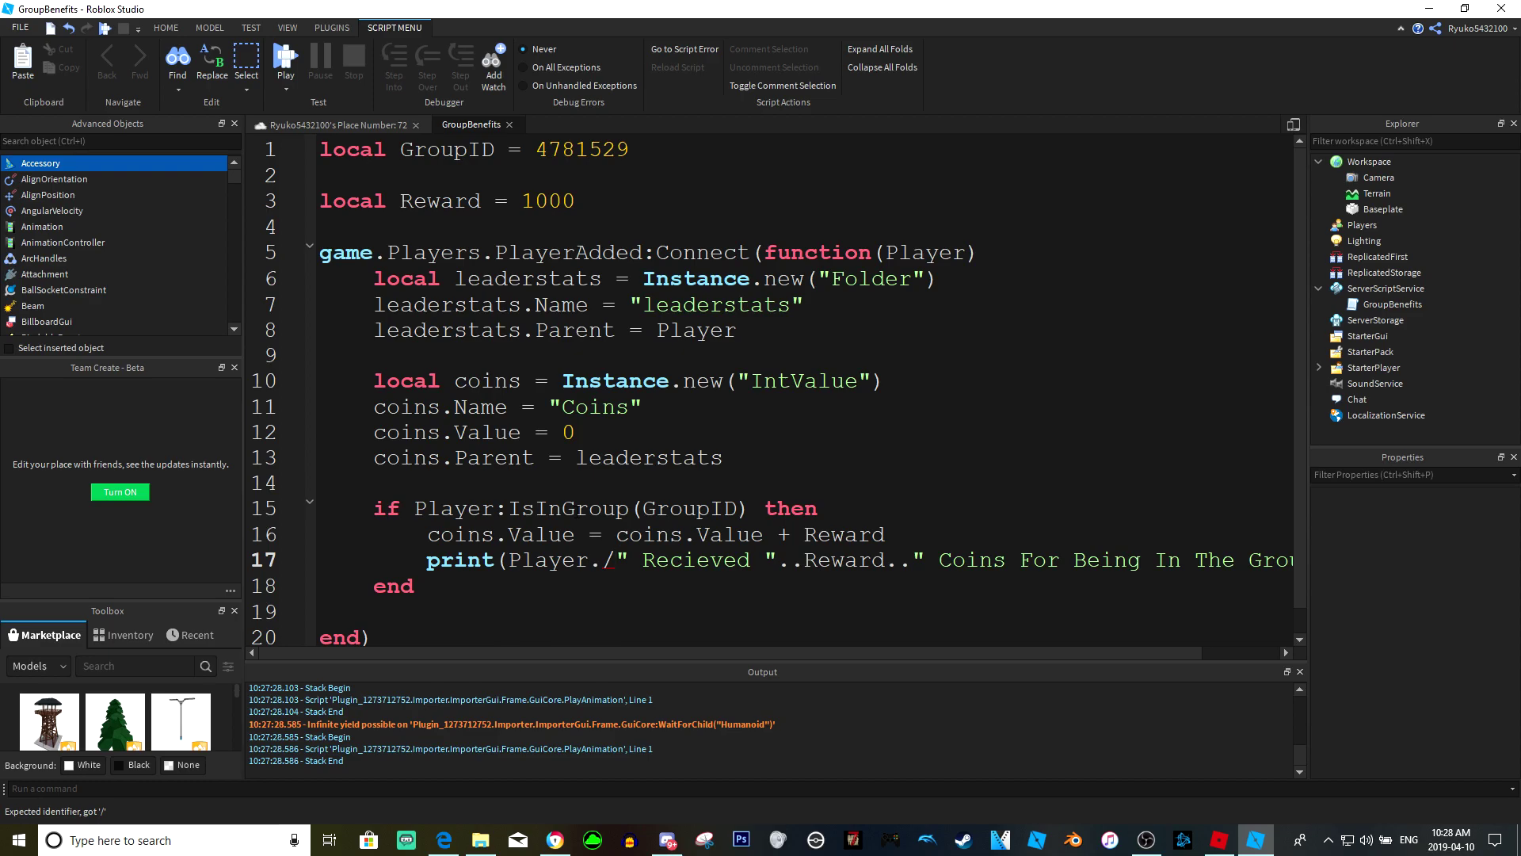
type("Name..")
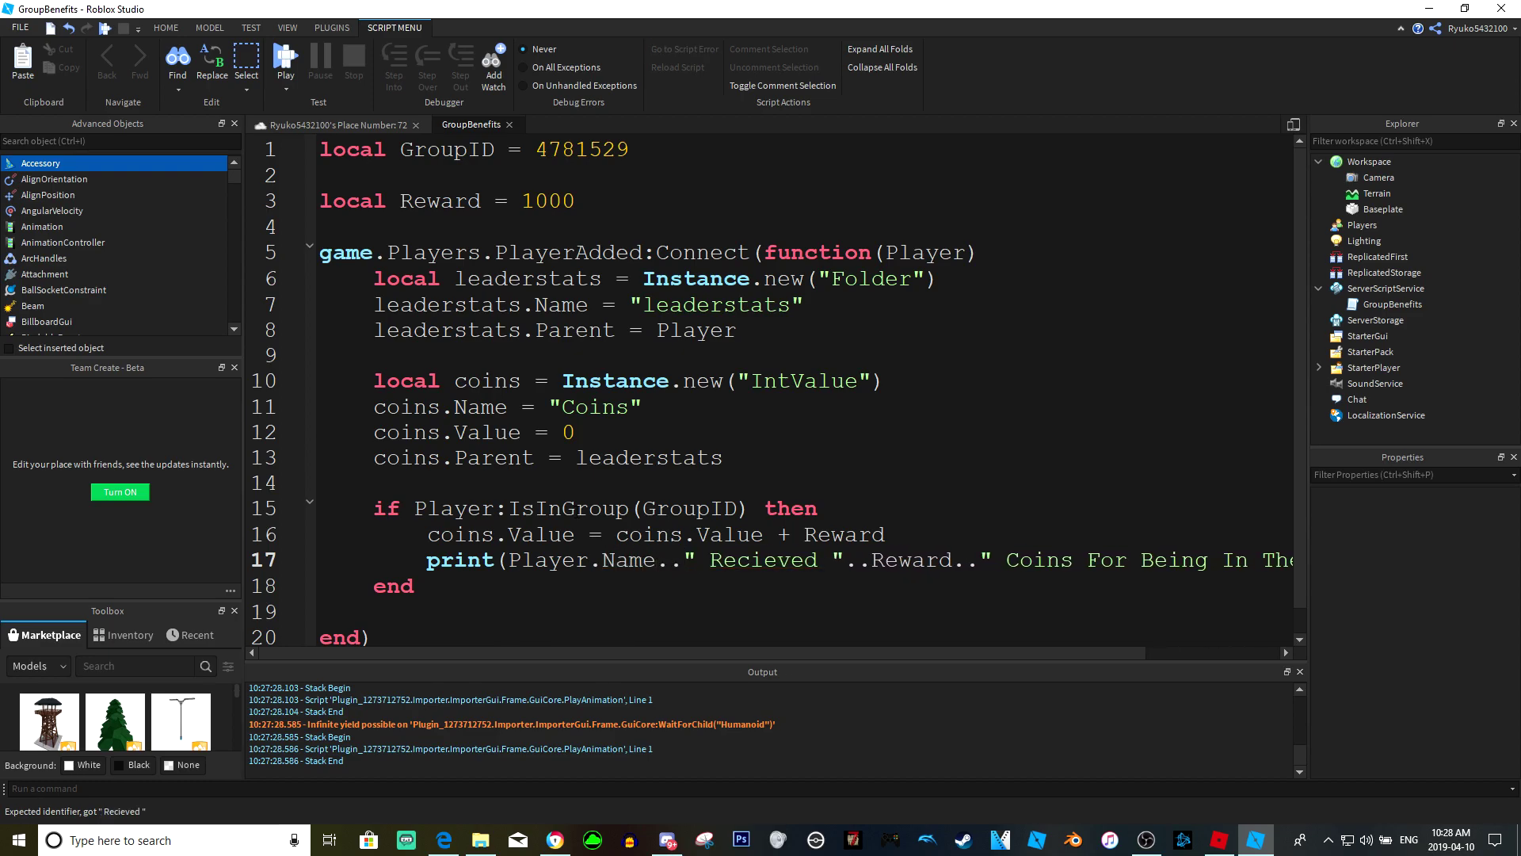
double_click(911, 560)
Dismiss the save-failure warning, playtest with F5 to see 1,000 Coins, then stop
left_click(911, 560)
left_click_drag(1094, 654, 961, 655)
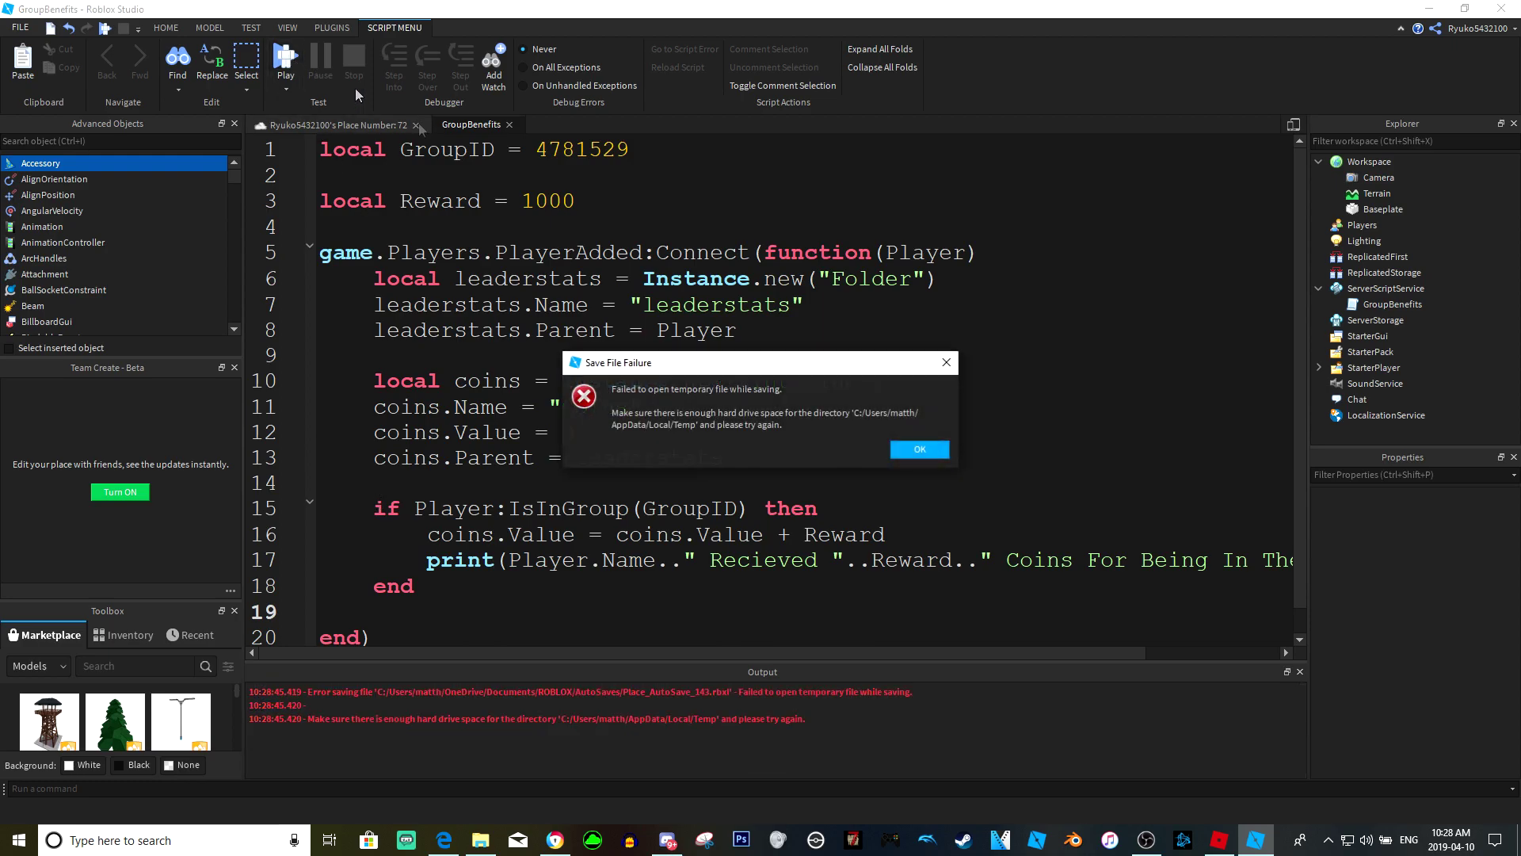
left_click(906, 454)
key("F5")
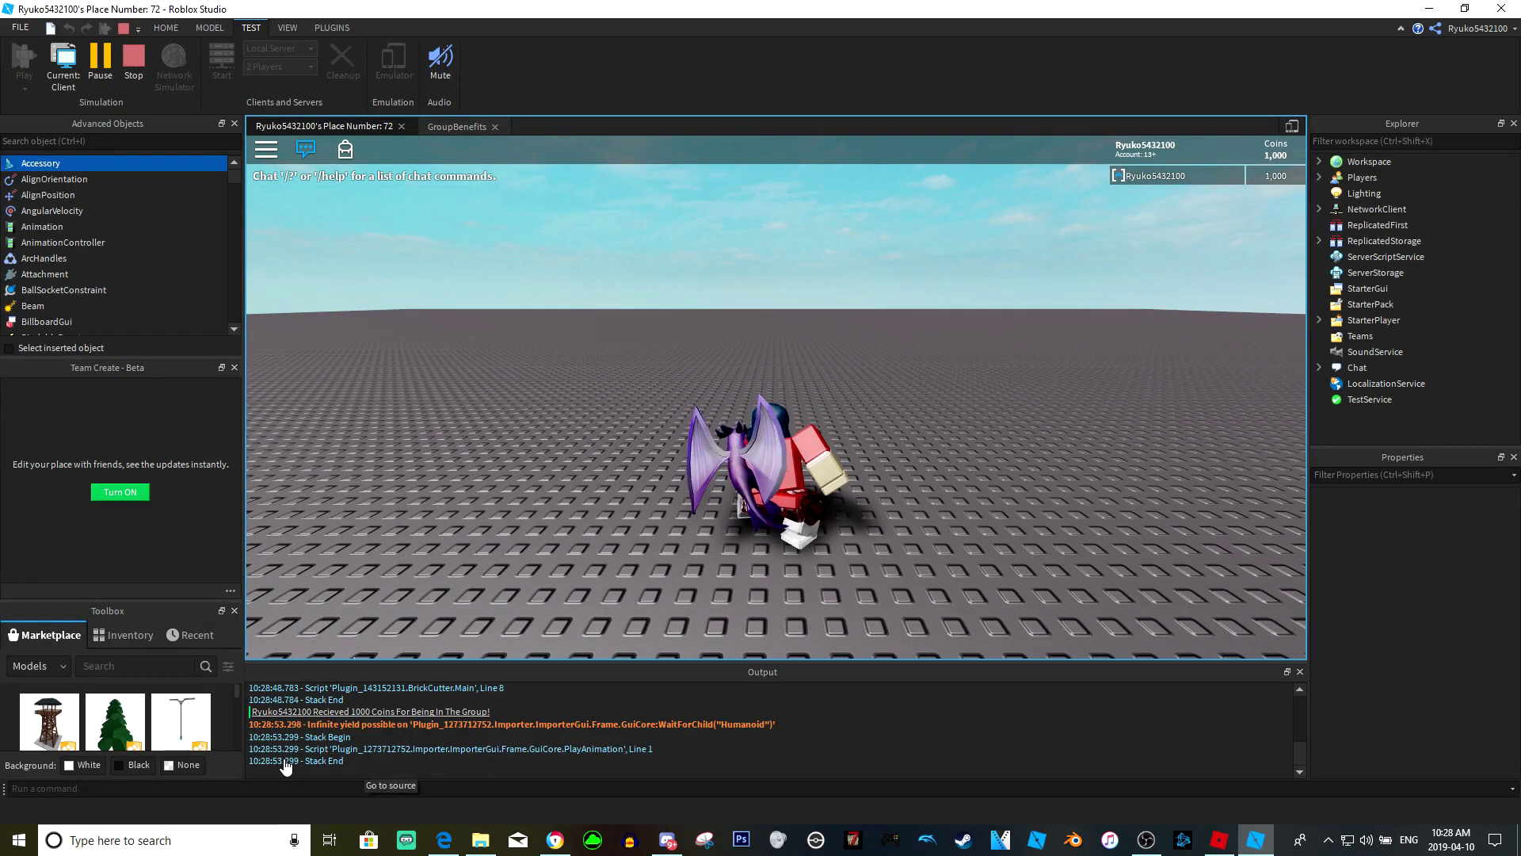
scroll(361, 713, "up", 2)
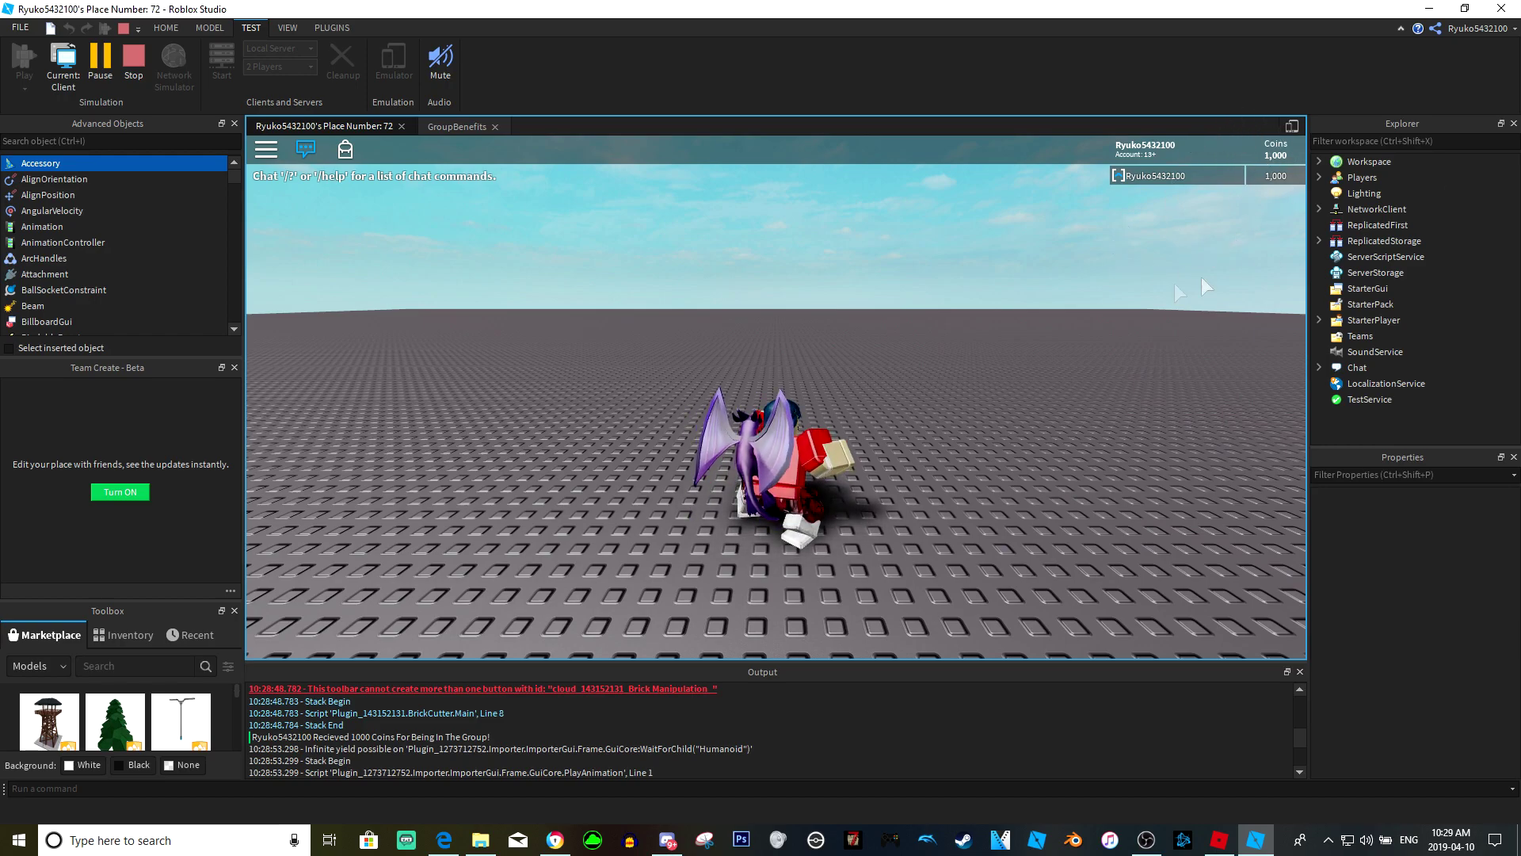
mouse_move(865, 401)
right_mouse_down()
mouse_move(791, 430)
mouse_move(653, 290)
right_mouse_up()
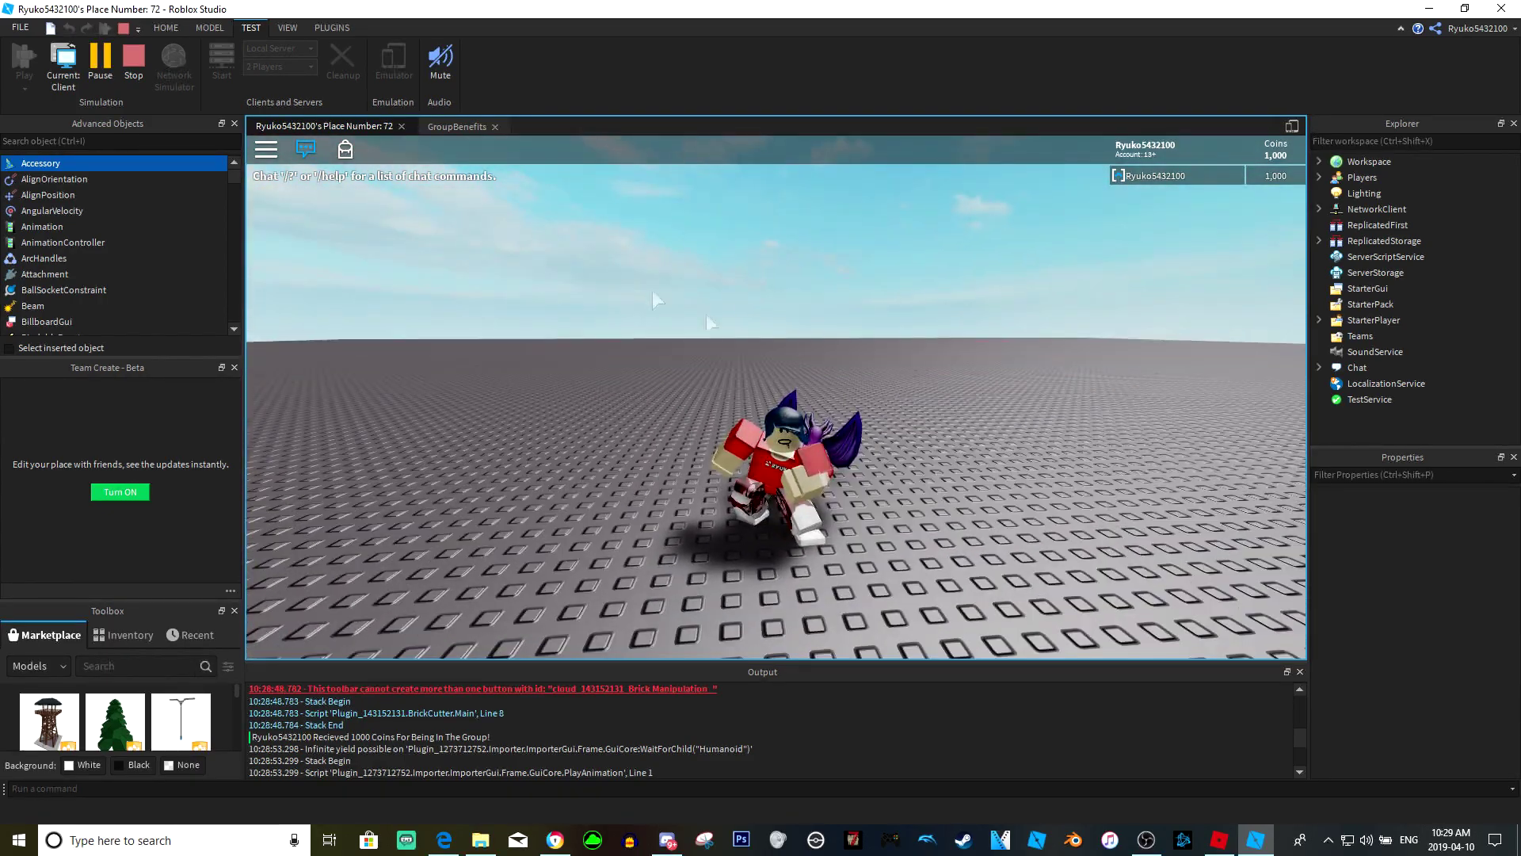
left_click(138, 60)
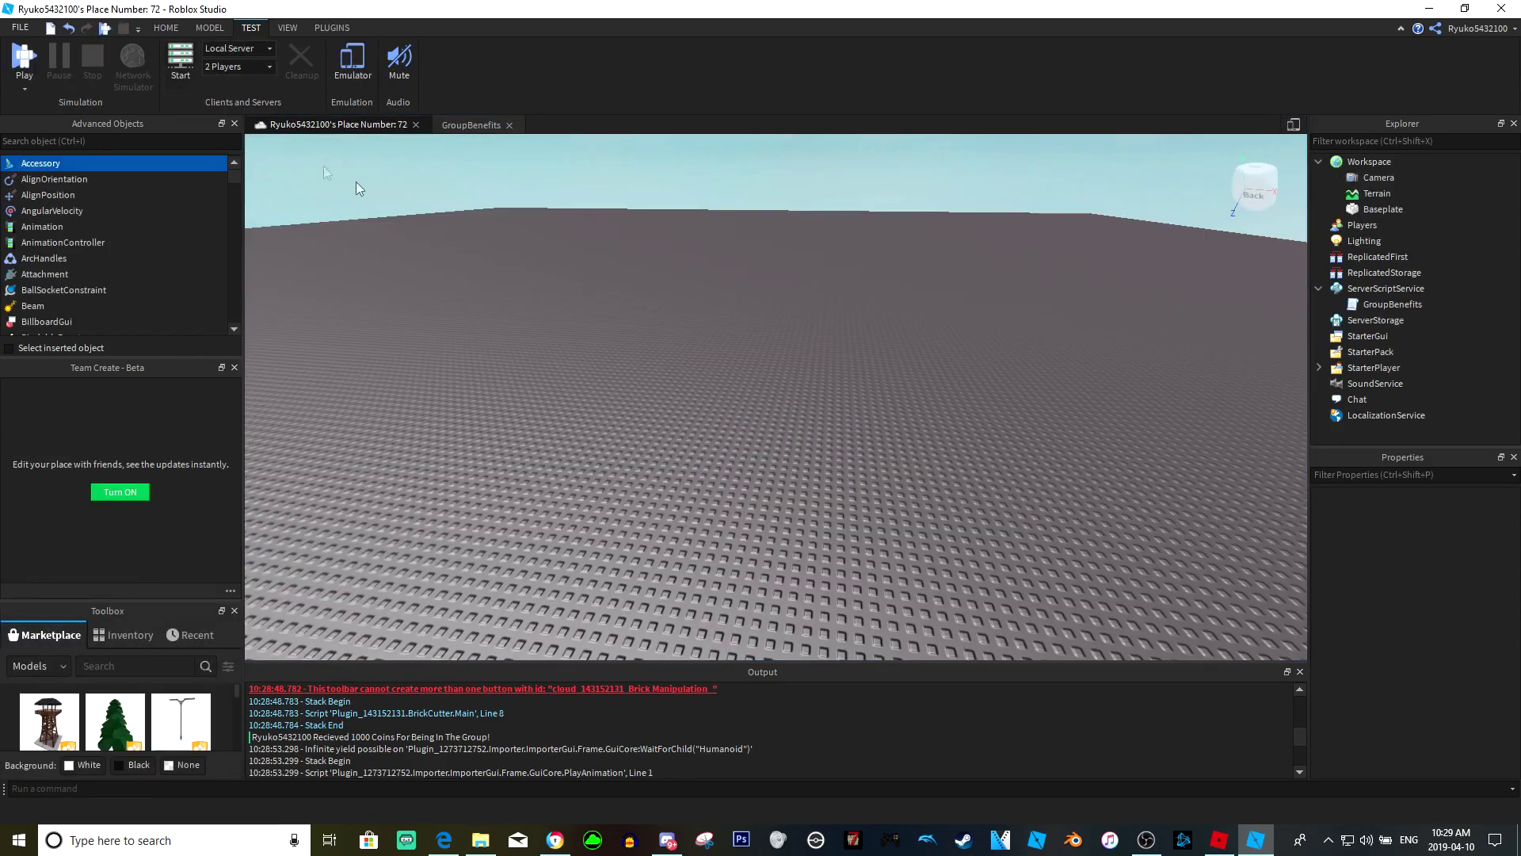
In the GroupBenefits tab set GroupID to 122345, clear the save warning and press F5
left_click(457, 126)
double_click(670, 510)
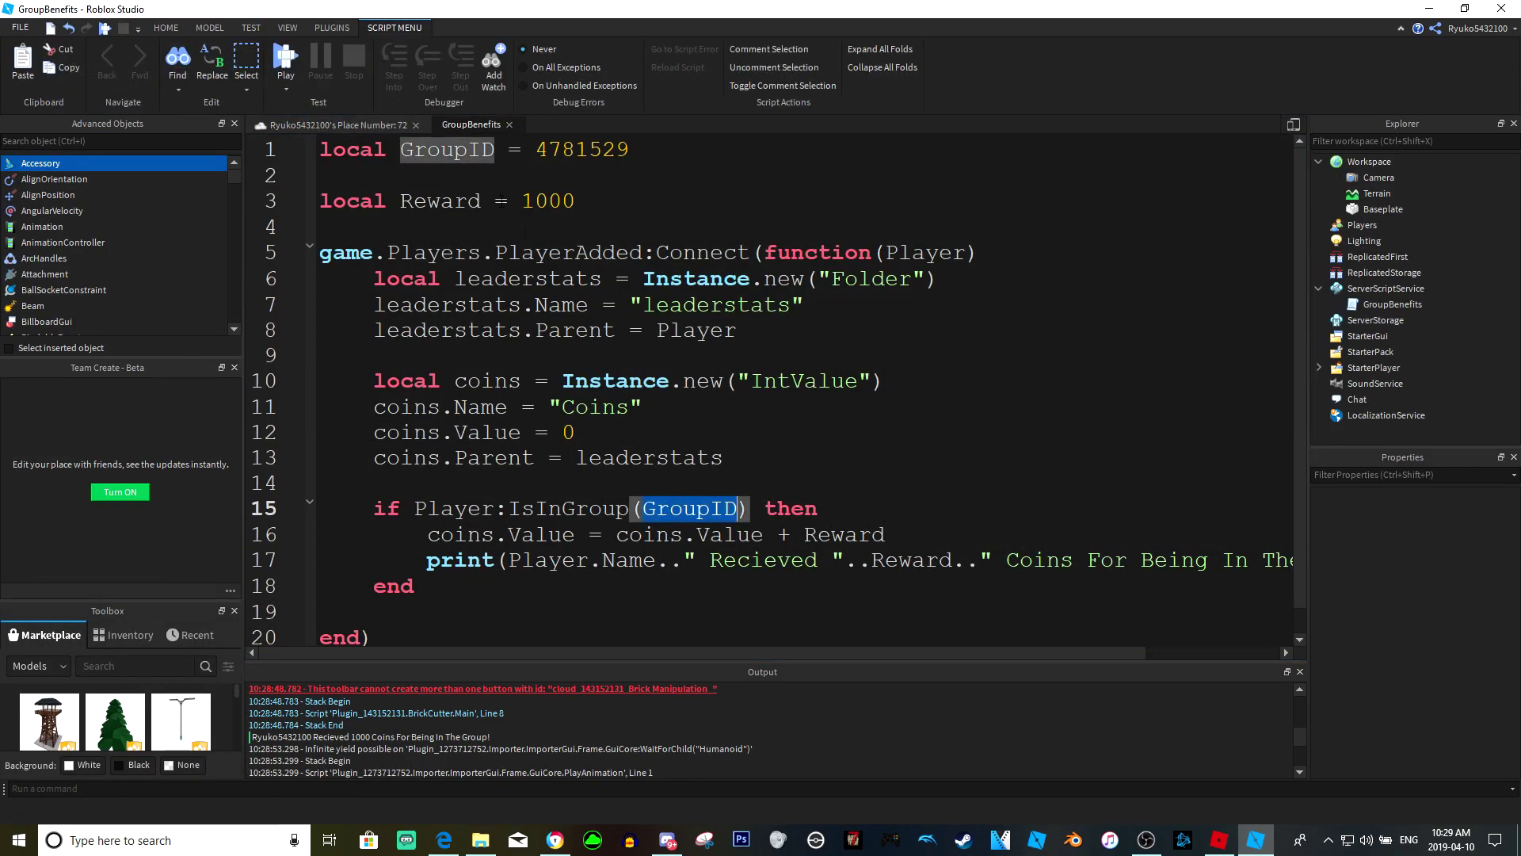
key("Right")
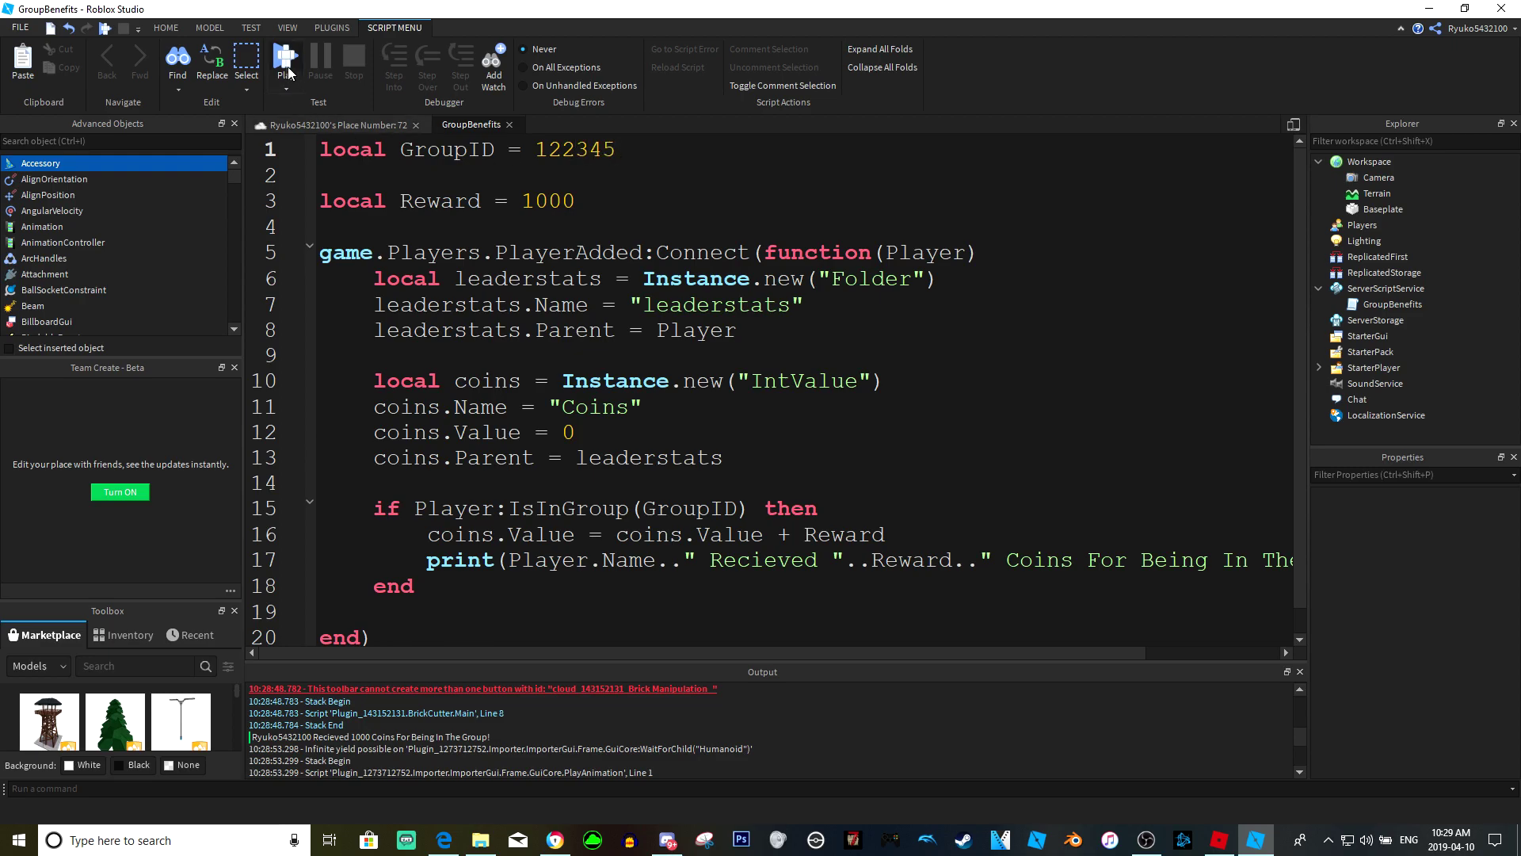
left_click(916, 450)
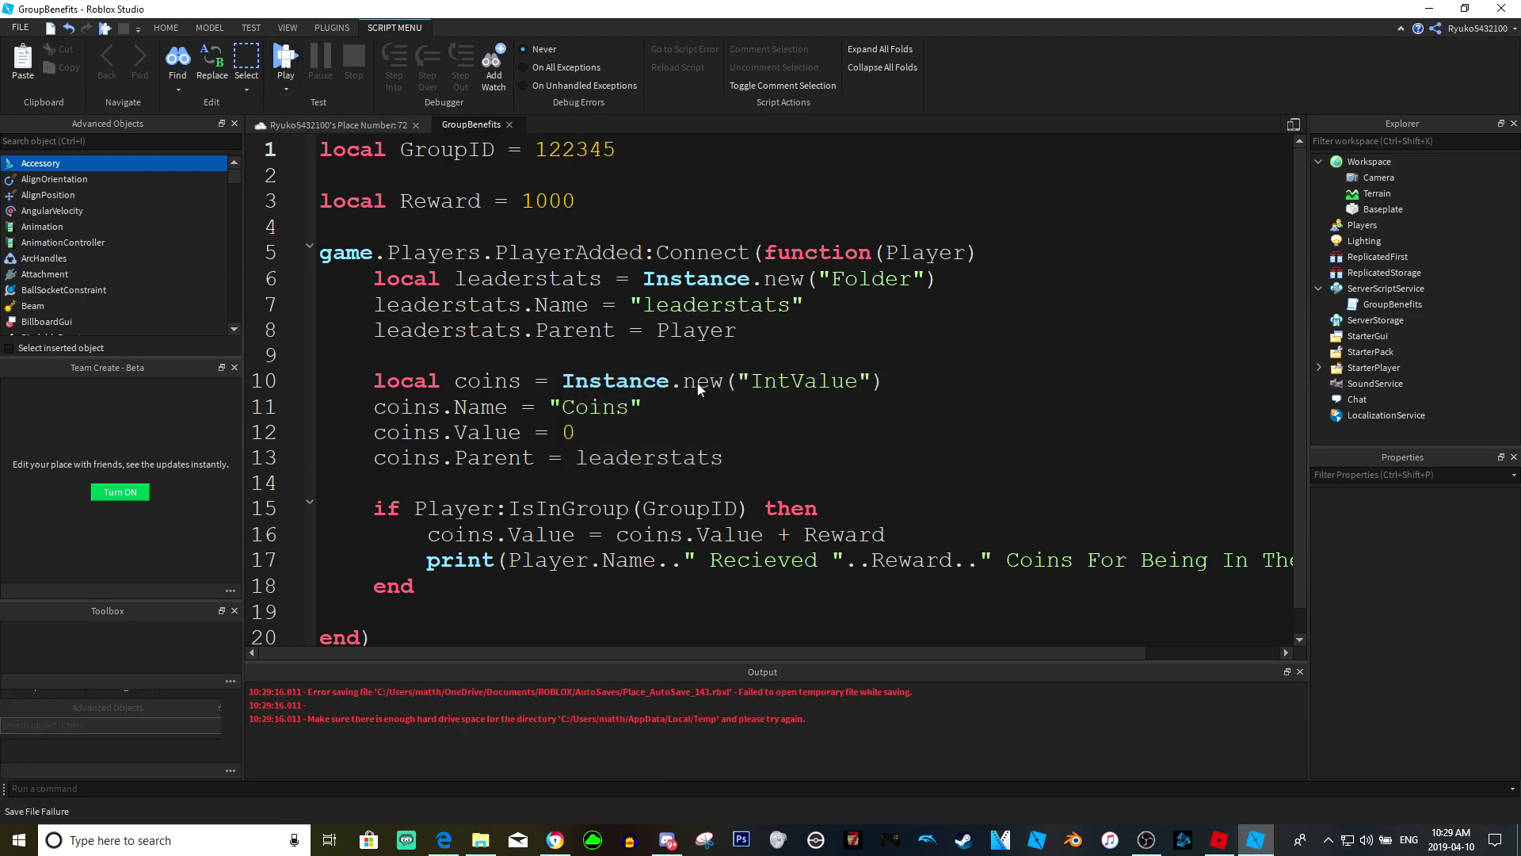
key("F5")
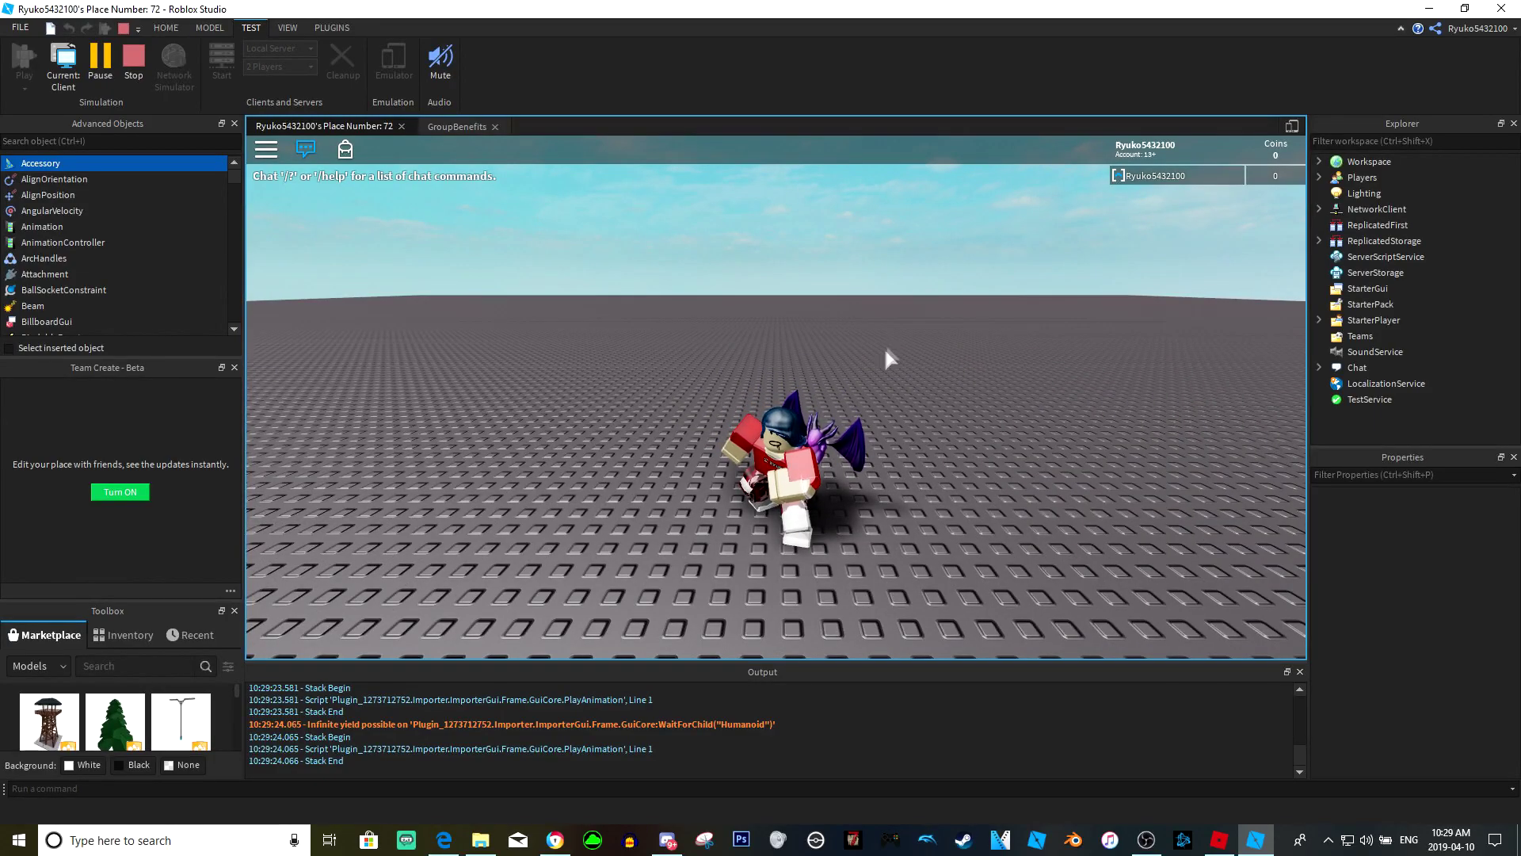
Tilt the camera around the avatar while the leaderboard shows 0 Coins
right_click_drag(809, 339, 808, 340)
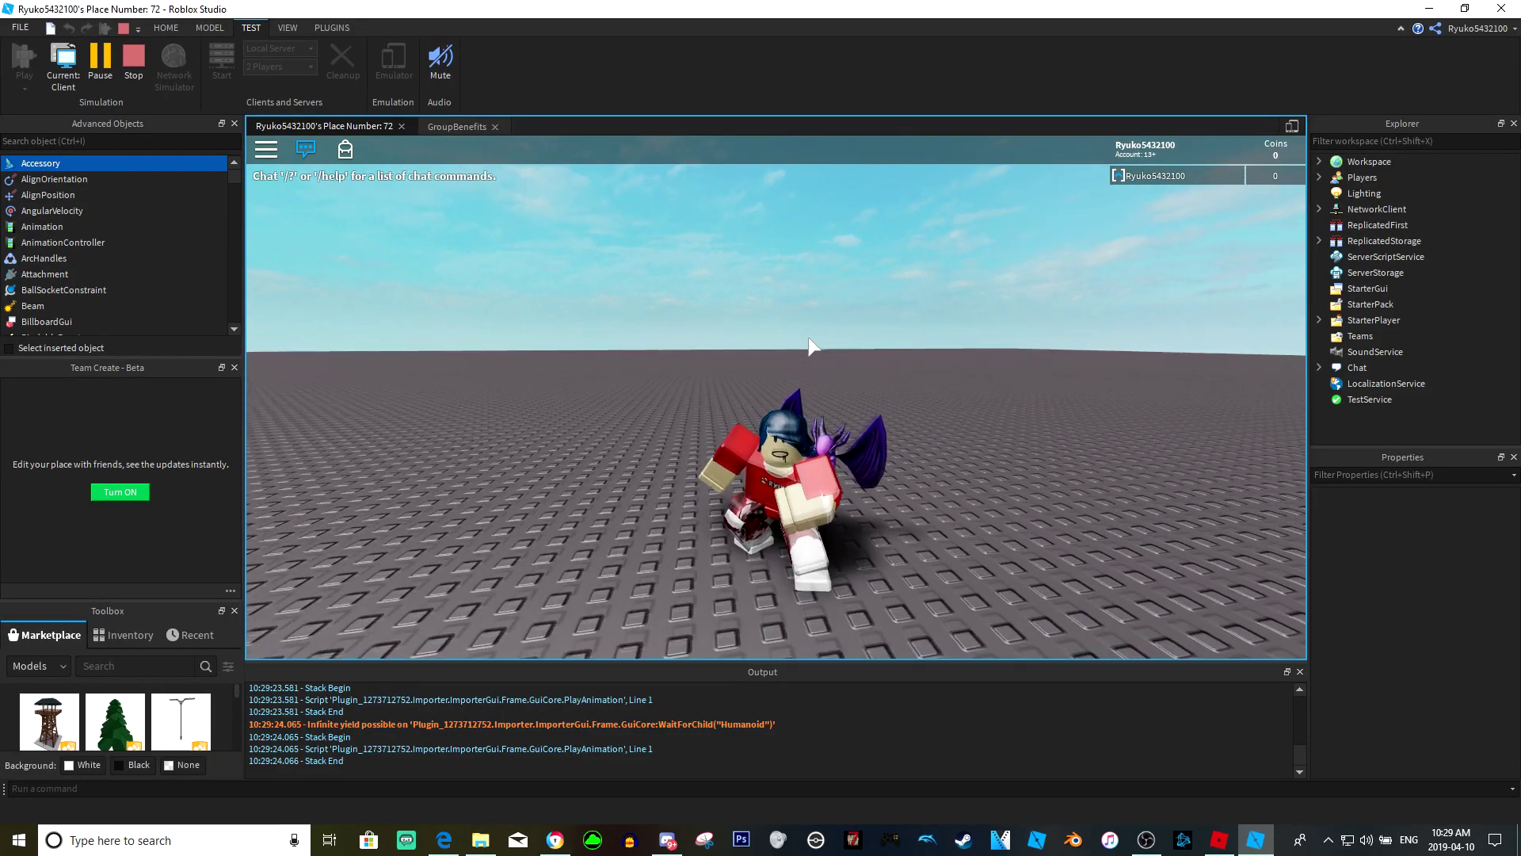